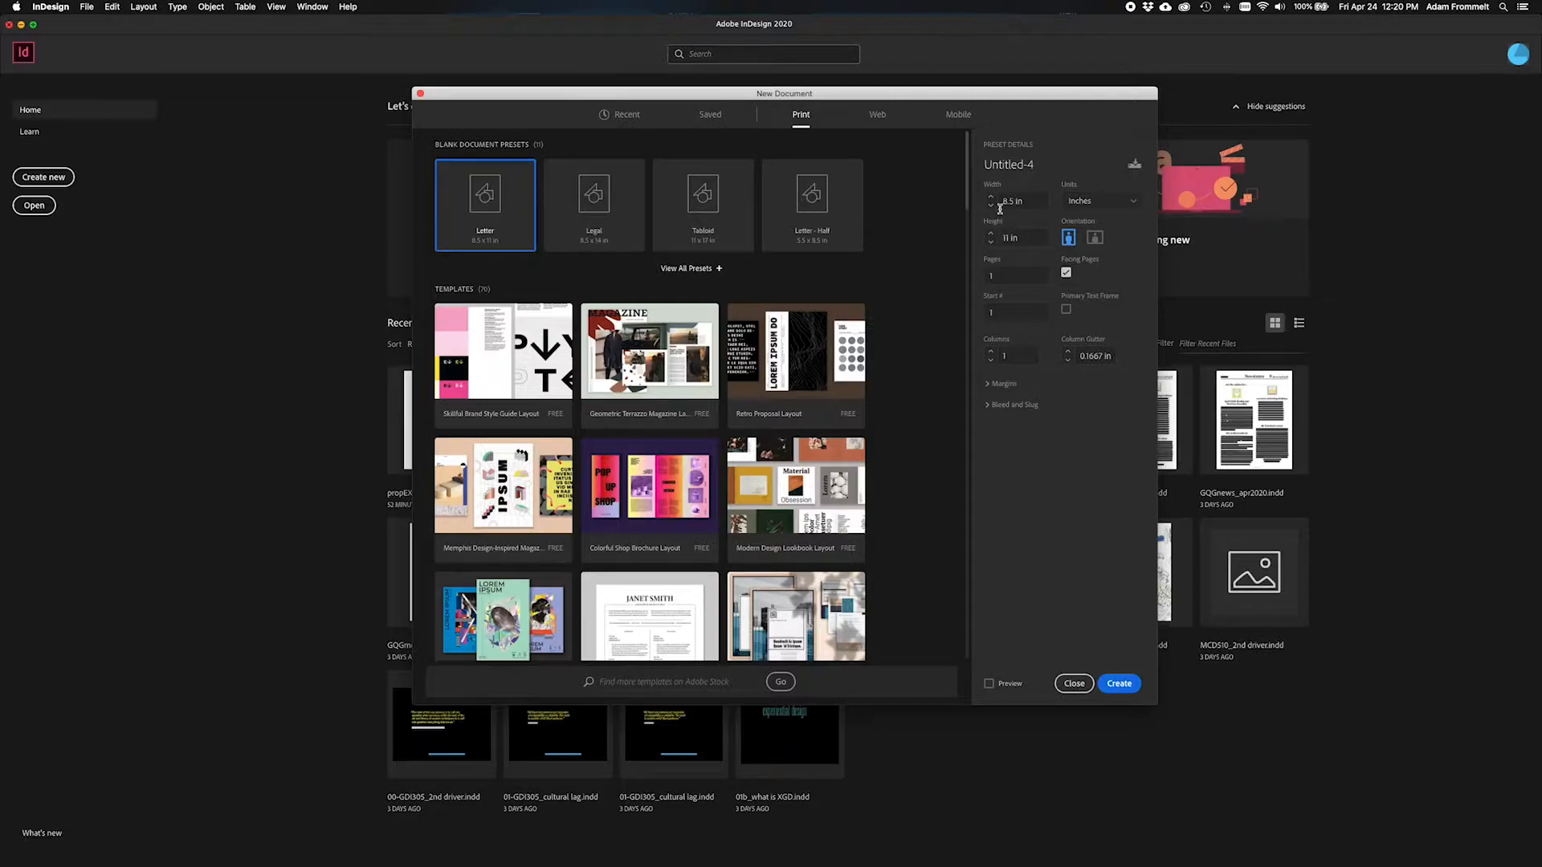
Choose the Letter print preset with units in inches and set the page count to 10.
click(488, 191)
click(1134, 203)
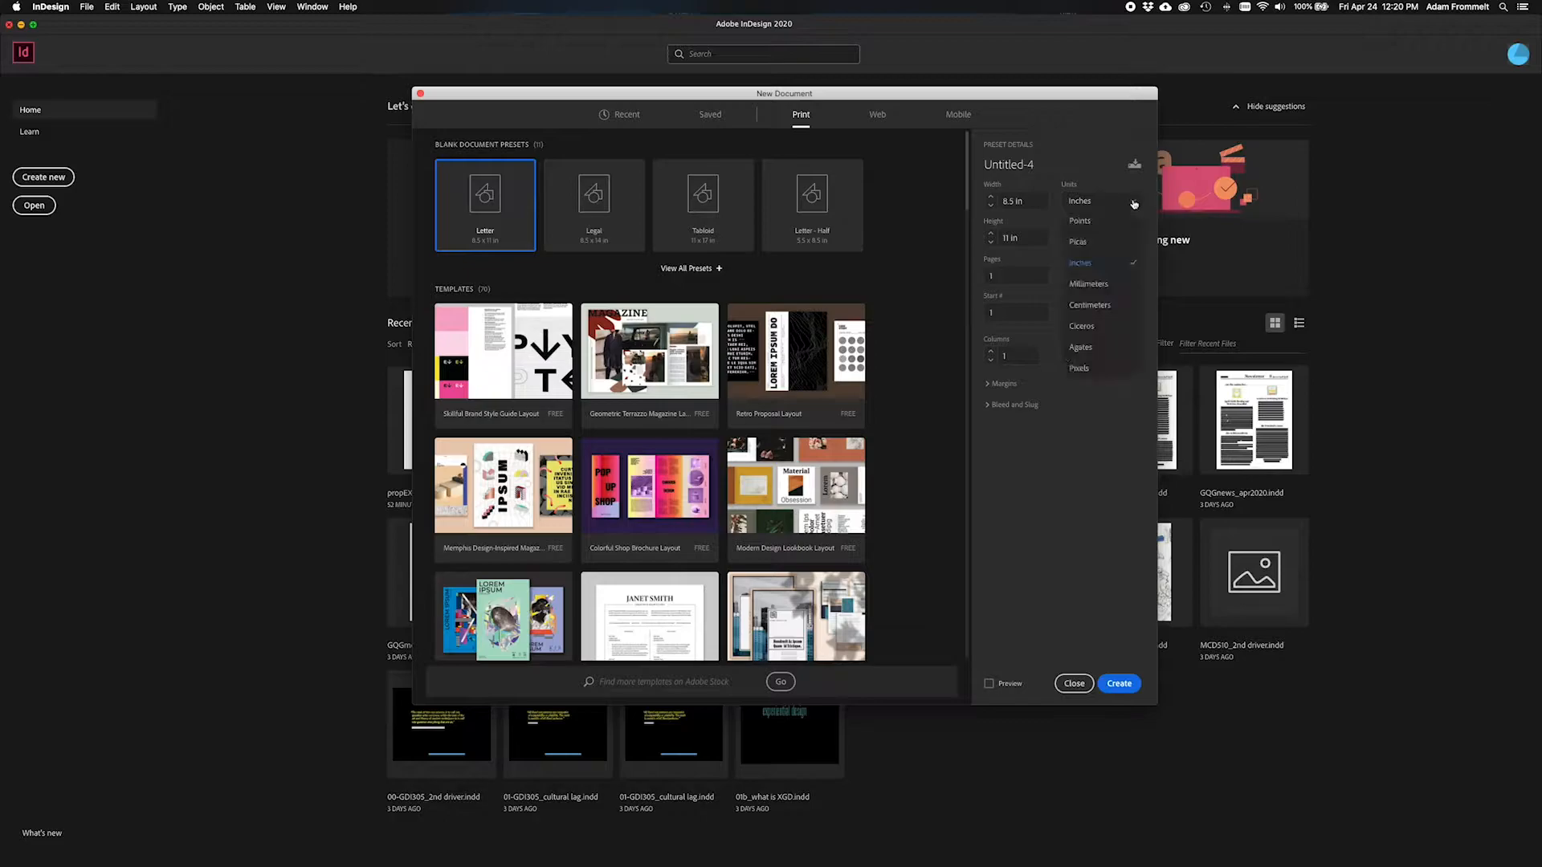
click(1092, 200)
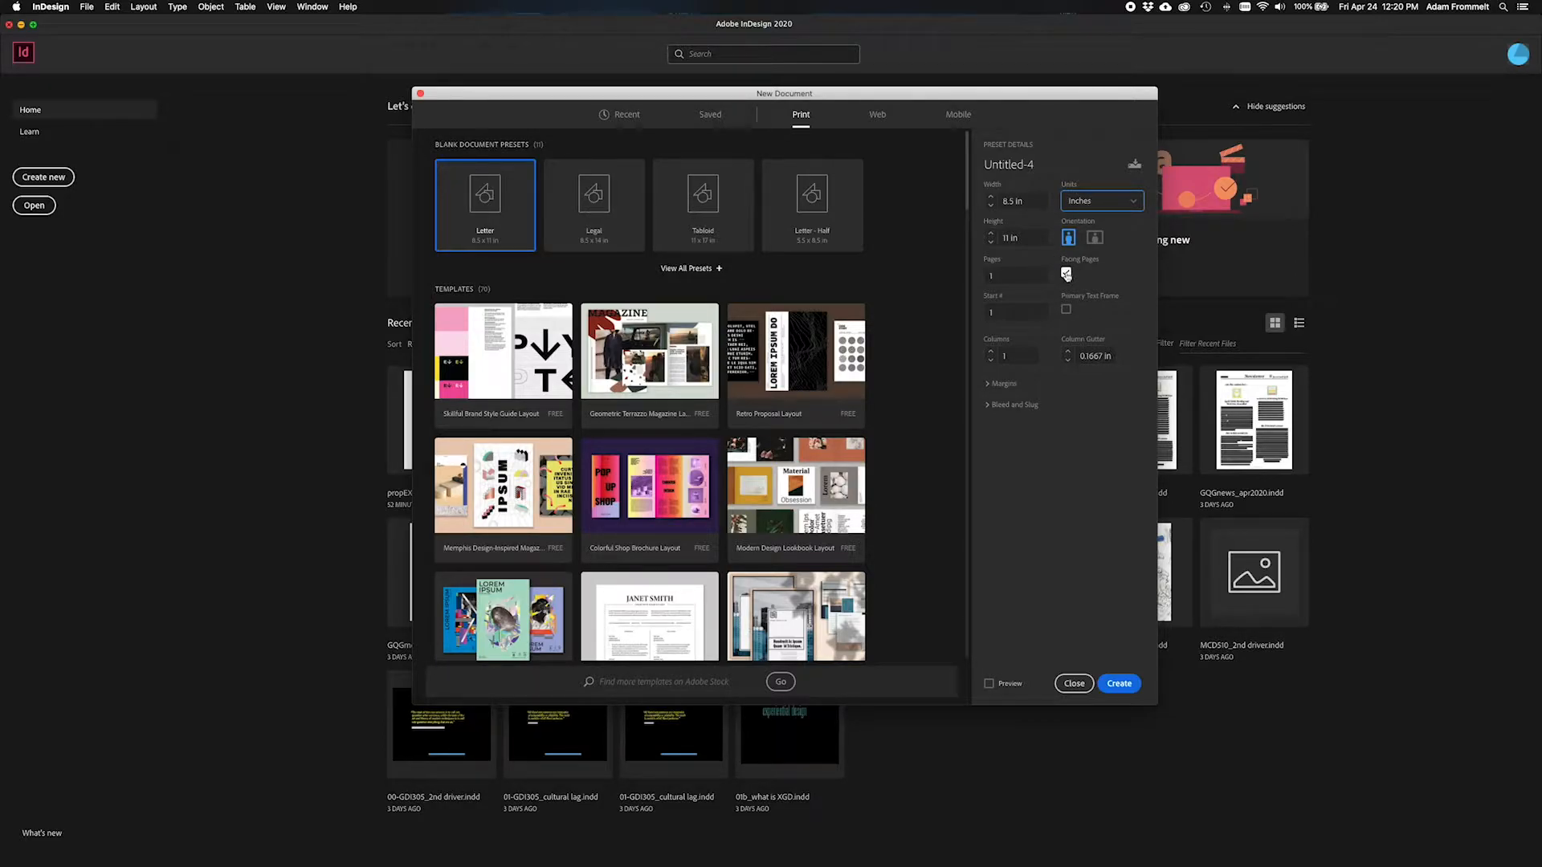
click(1003, 277)
text(10)
Set the column gutter to 0.1875 in.
click(1089, 357)
click(1095, 357)
triple_click(1089, 357)
text(8p)
text(5)
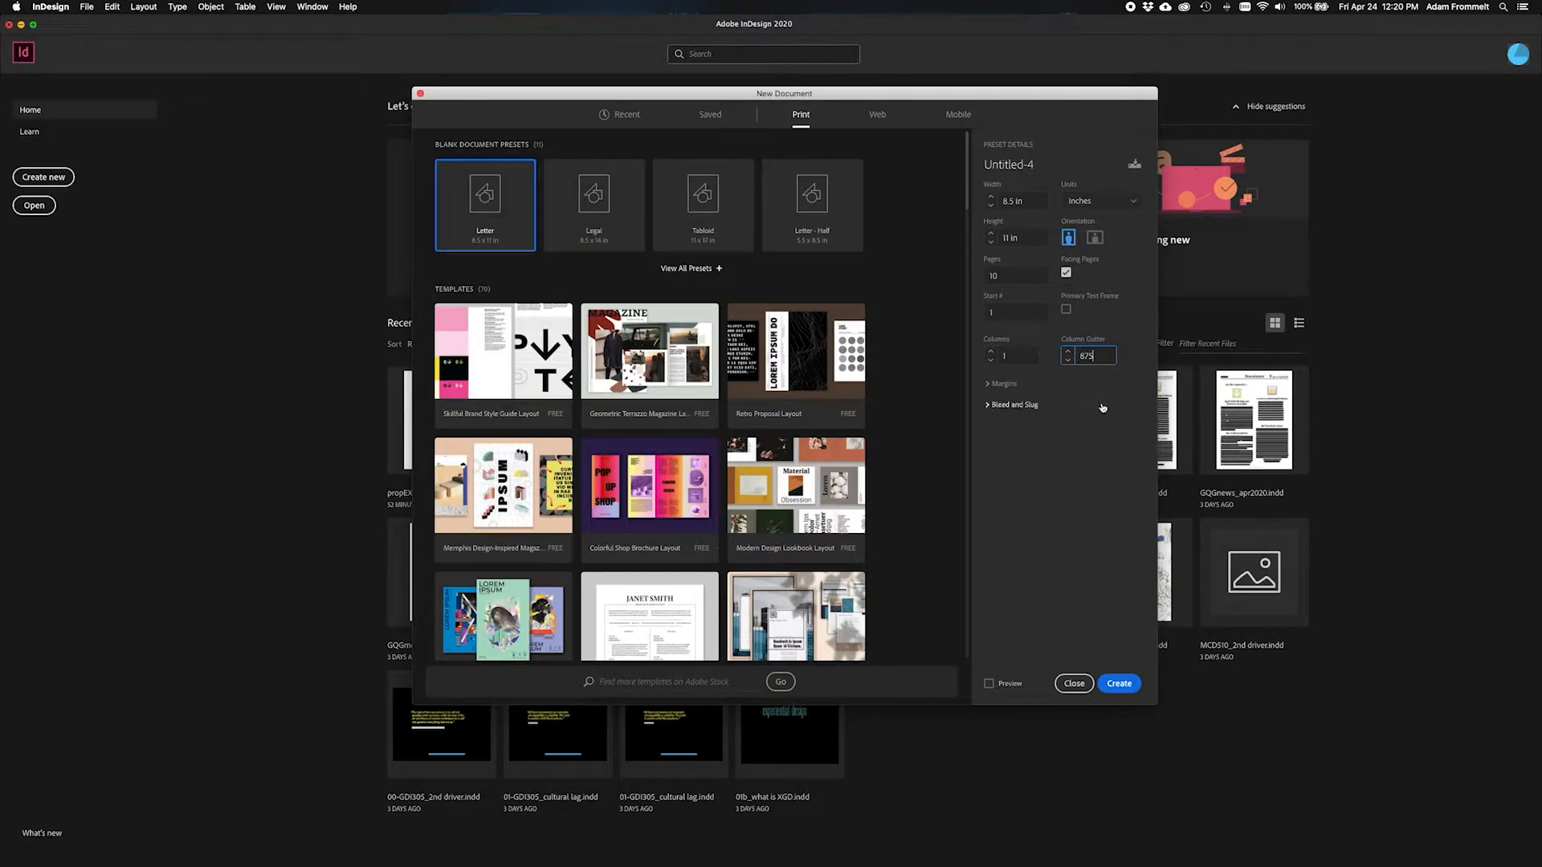
text(0.1)
Set unlinked margins of 0.375 in at the top and outside, 1 in at the bottom and 0.625 in inside.
click(988, 385)
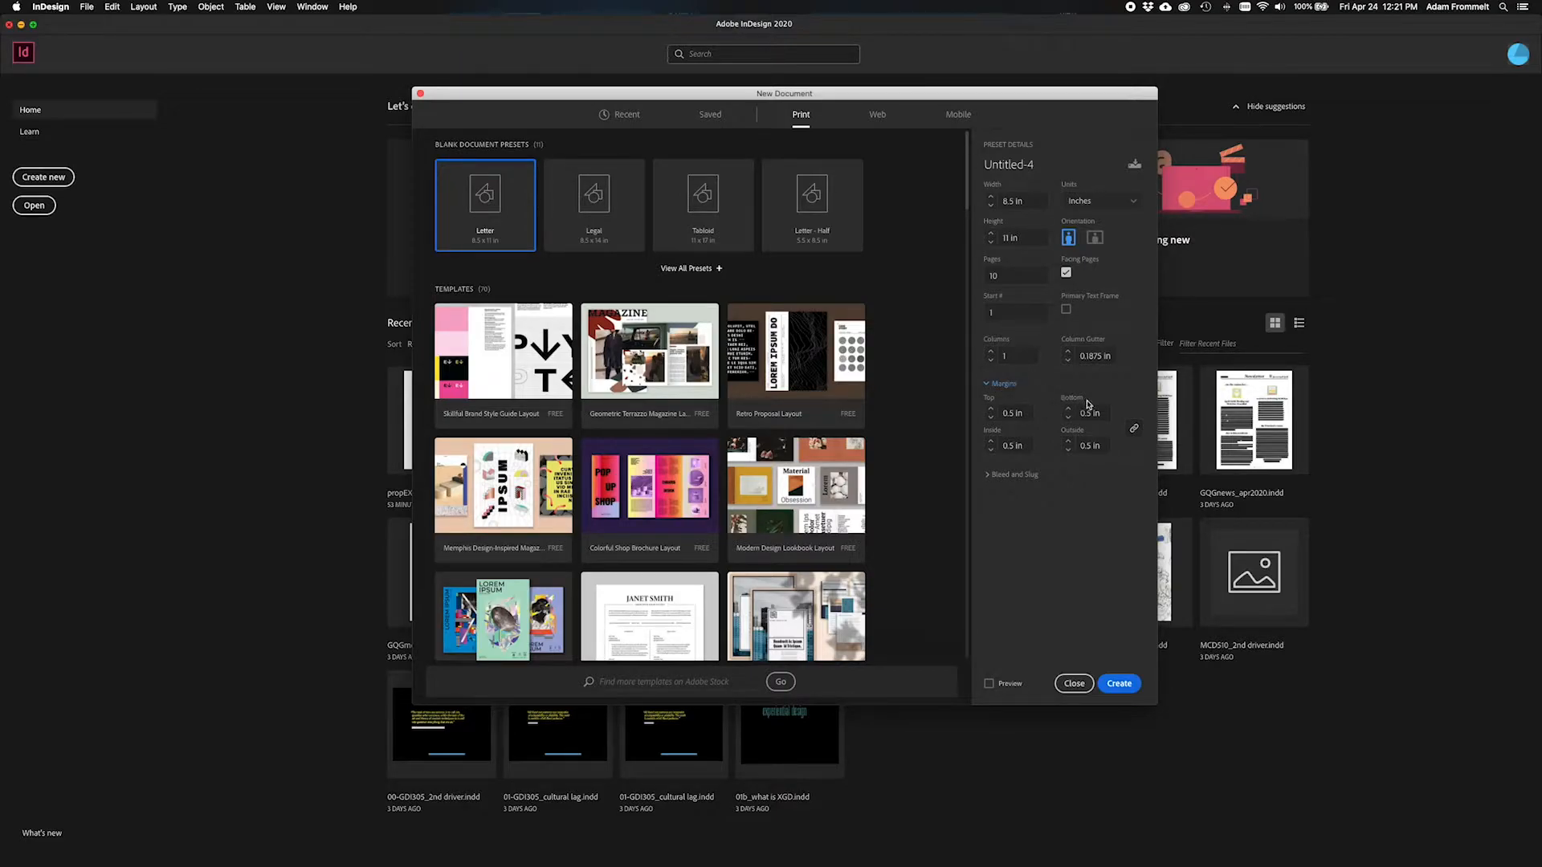
double_click(991, 418)
click(1134, 429)
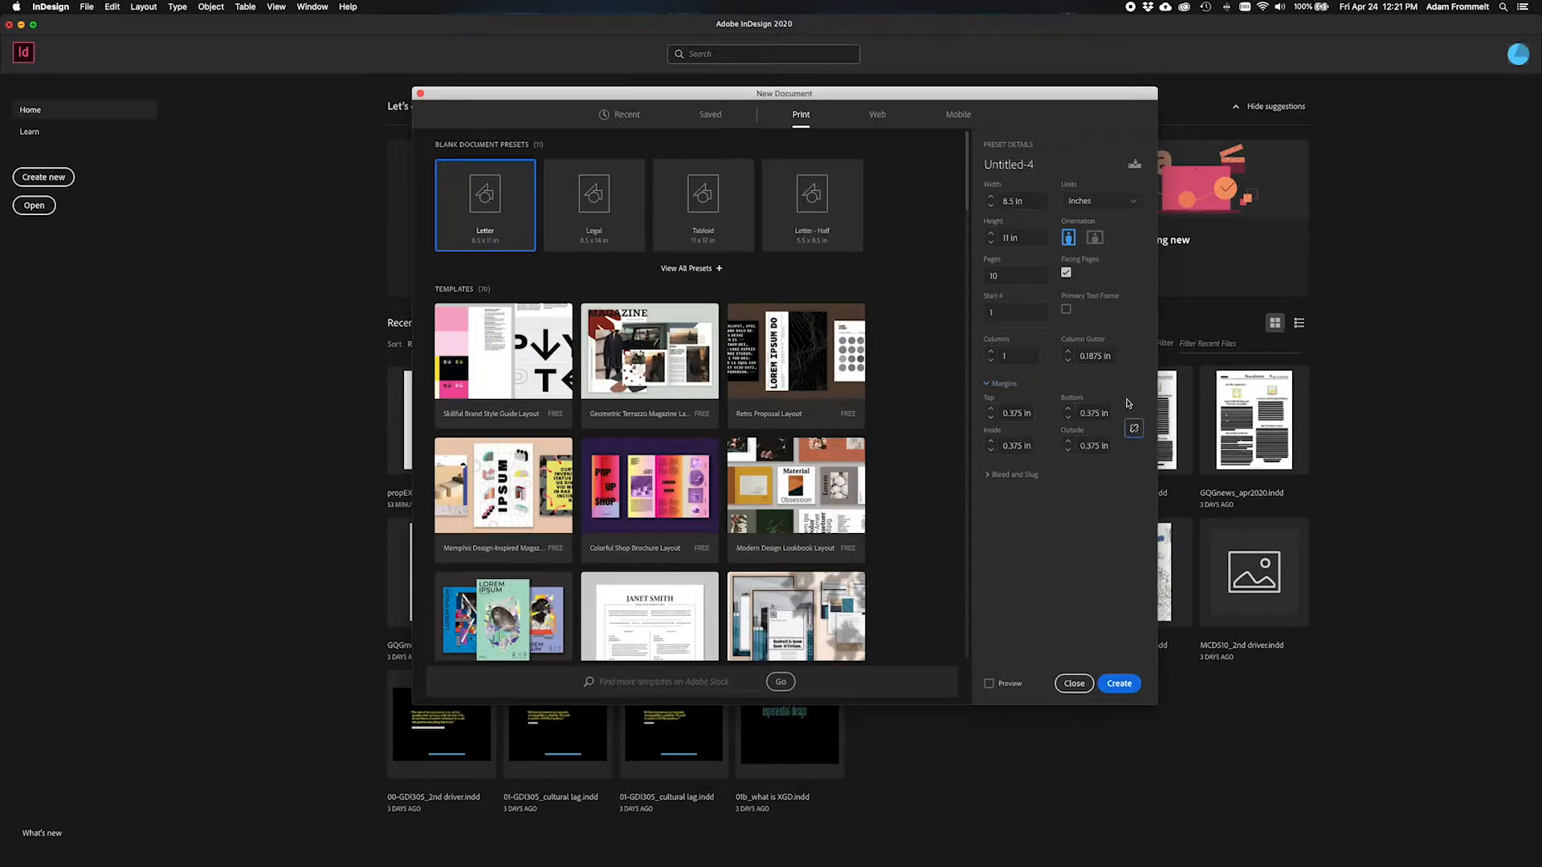
click(1068, 409)
click(1067, 409)
click(991, 442)
click(991, 442)
Add an equal bleed on all sides and create the document.
click(988, 474)
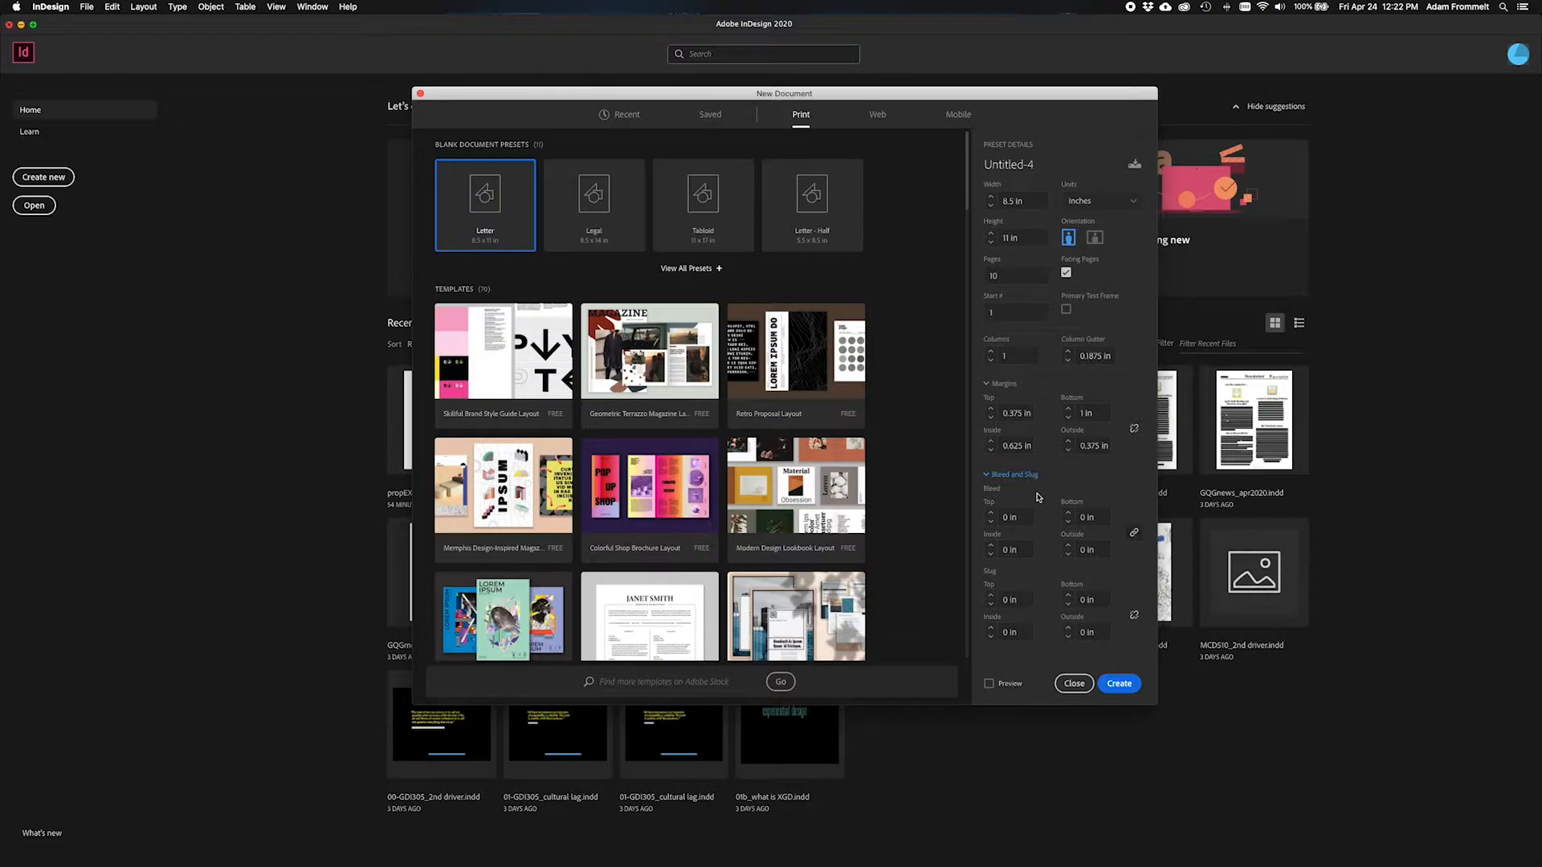
click(990, 514)
click(1118, 683)
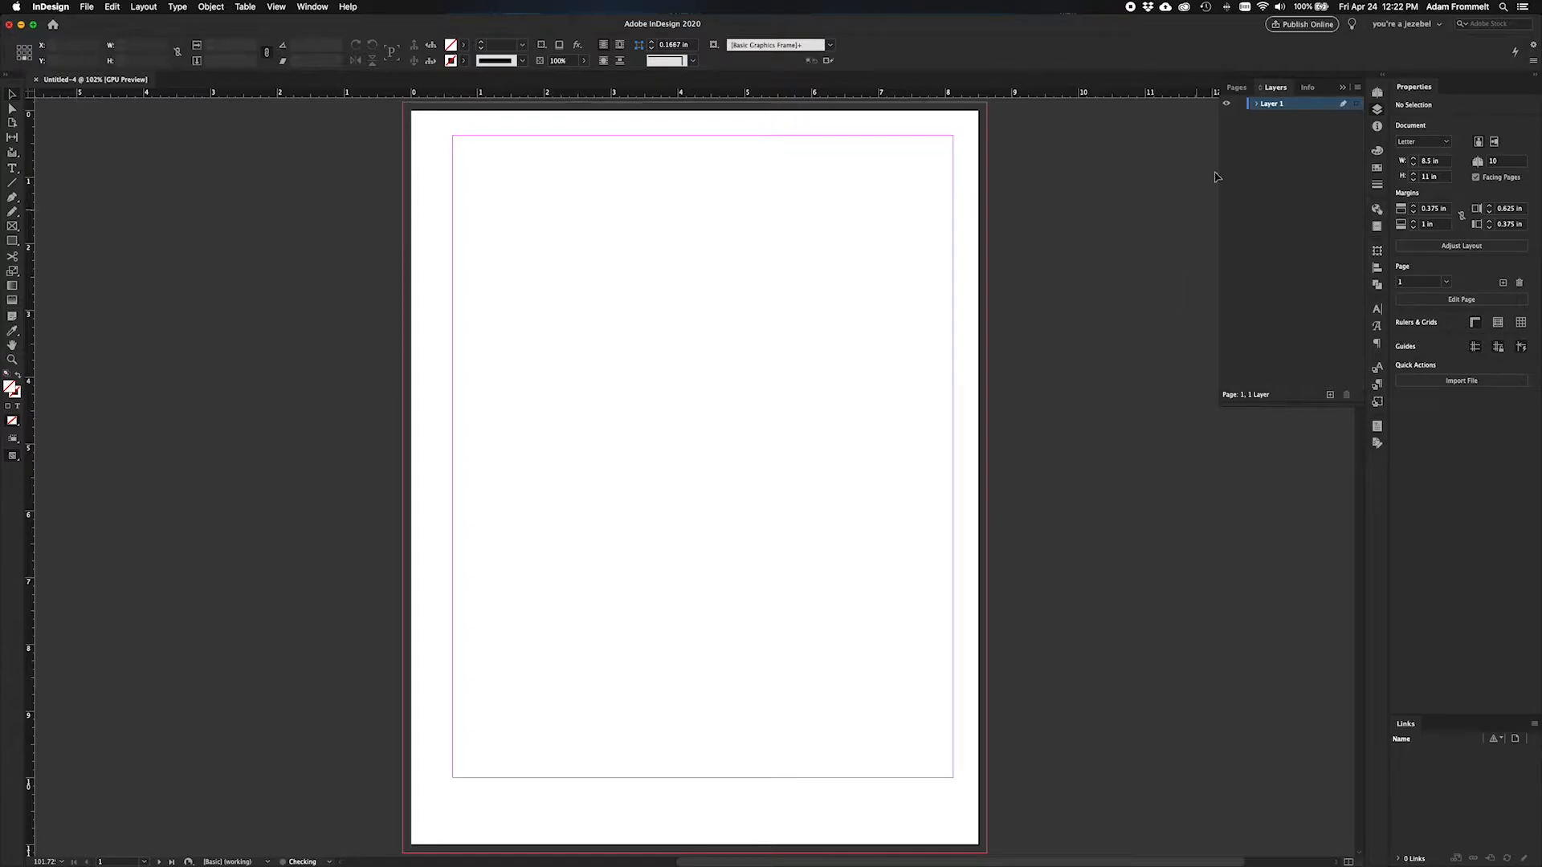
Open the A-Master spread and create guides for 11 rows and 9 columns with 0.1875 in gutters, fitted to the margins.
click(1239, 88)
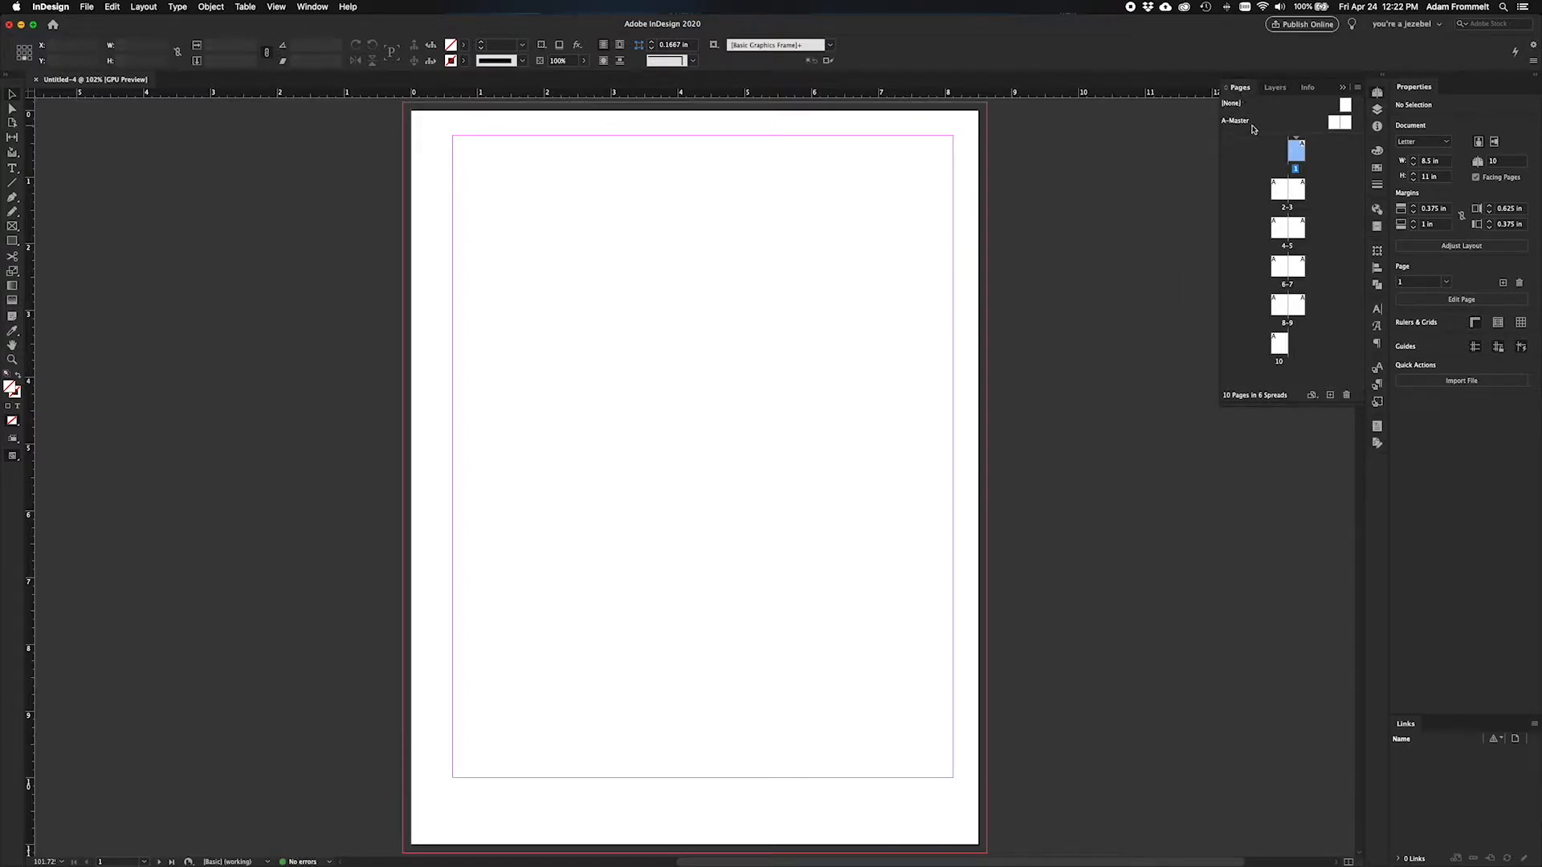
double_click(1236, 122)
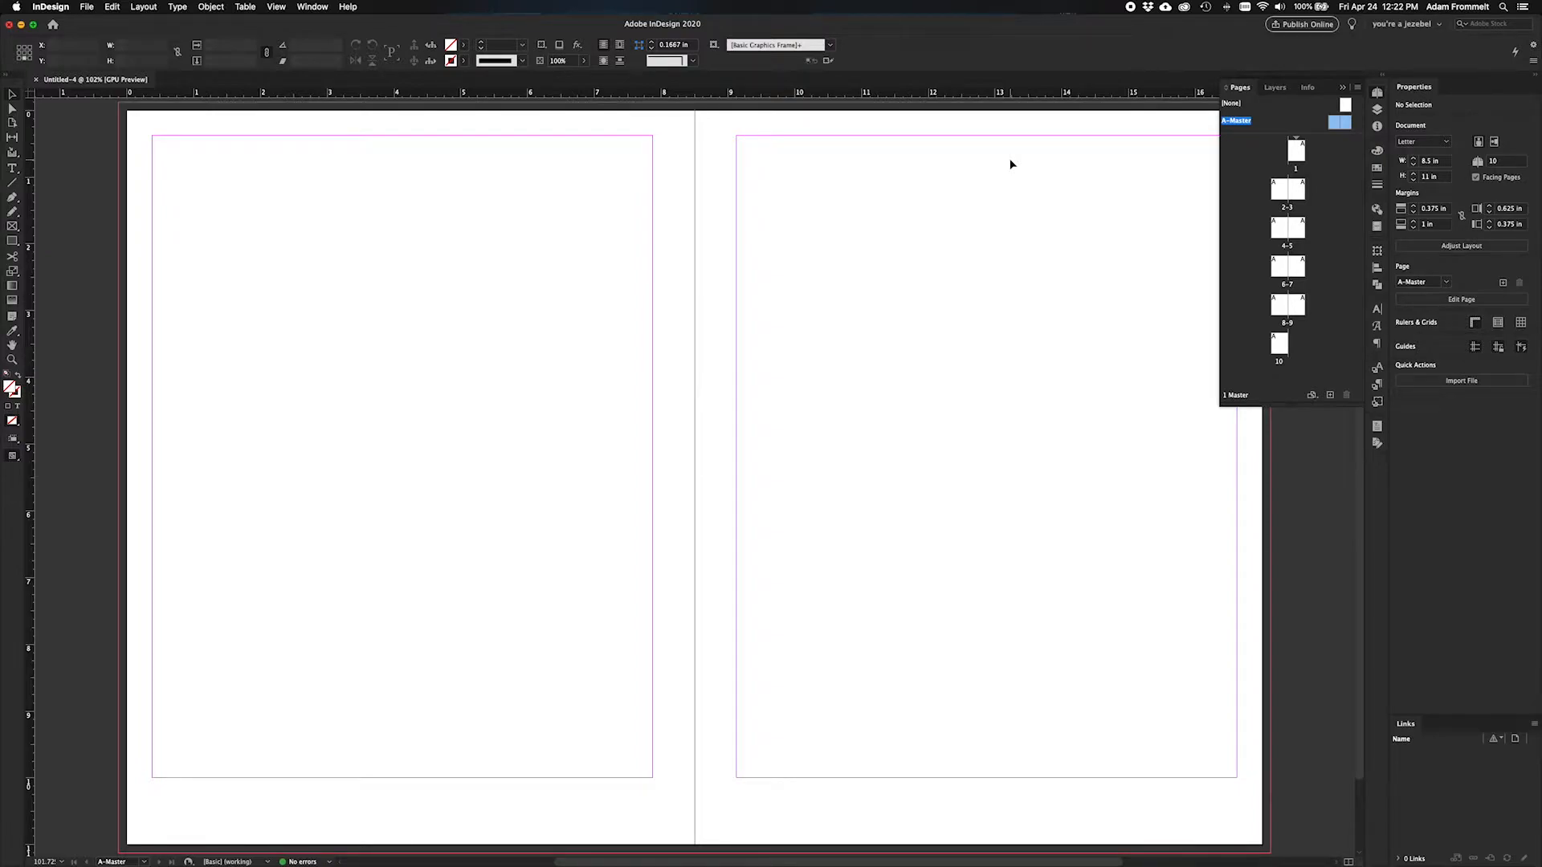
click(143, 7)
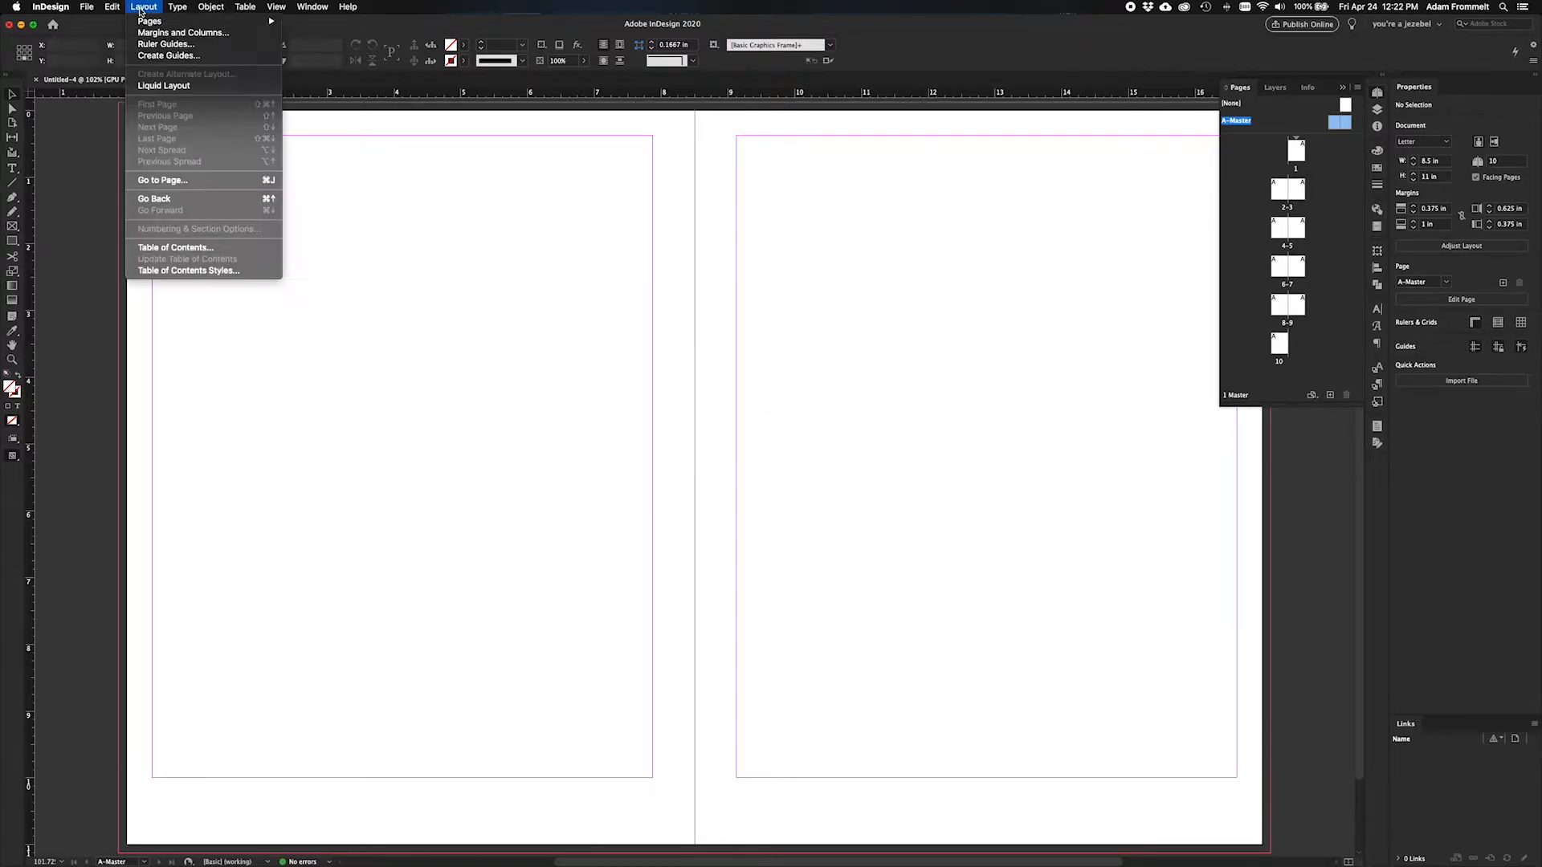
click(170, 55)
drag(482, 288, 397, 178)
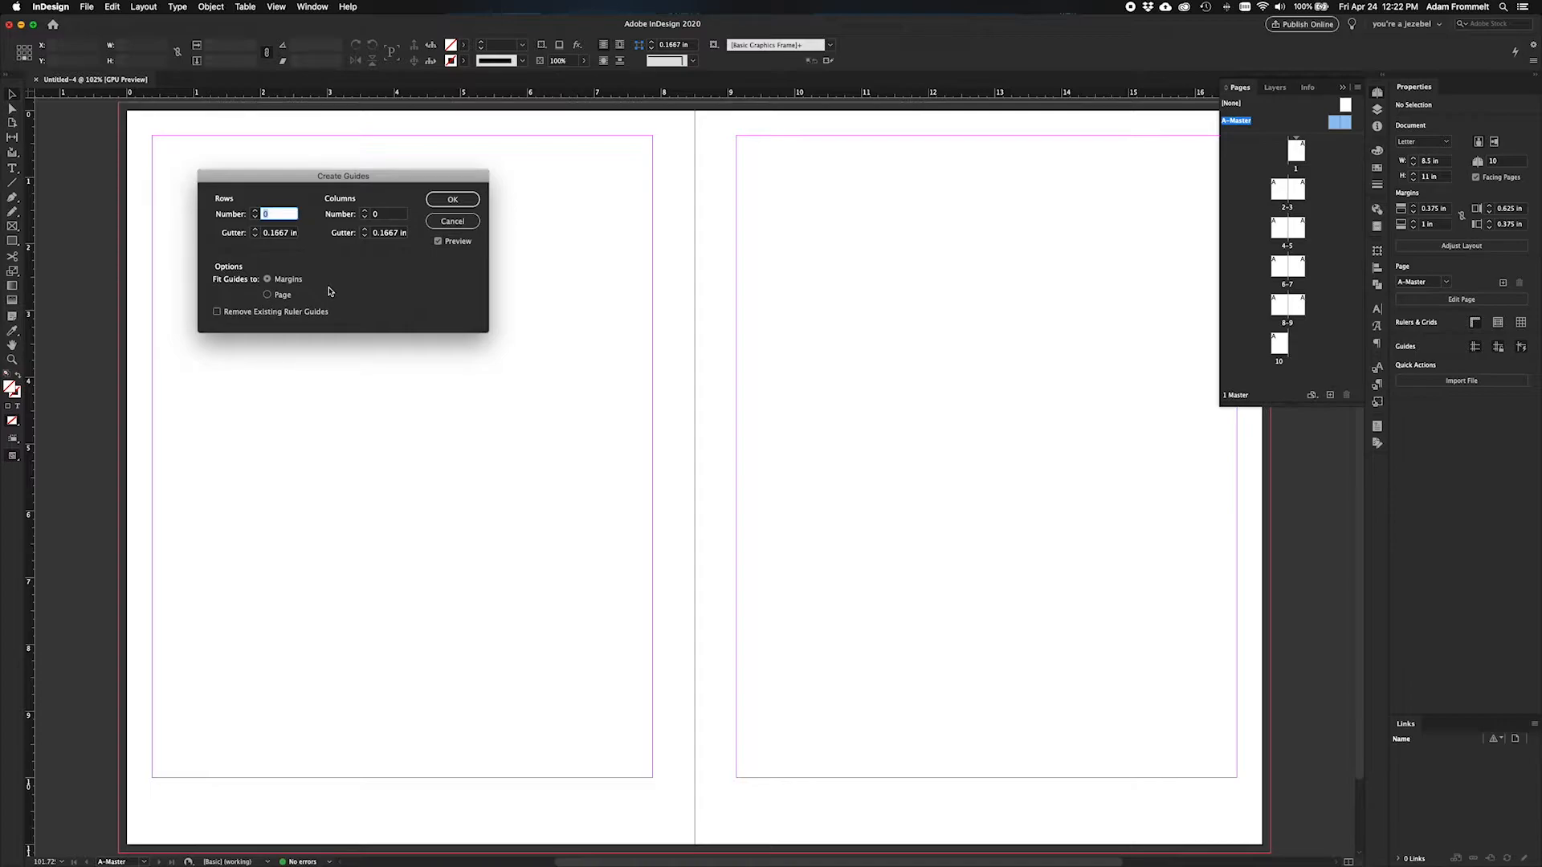
click(256, 230)
click(365, 230)
text(11)
click(389, 216)
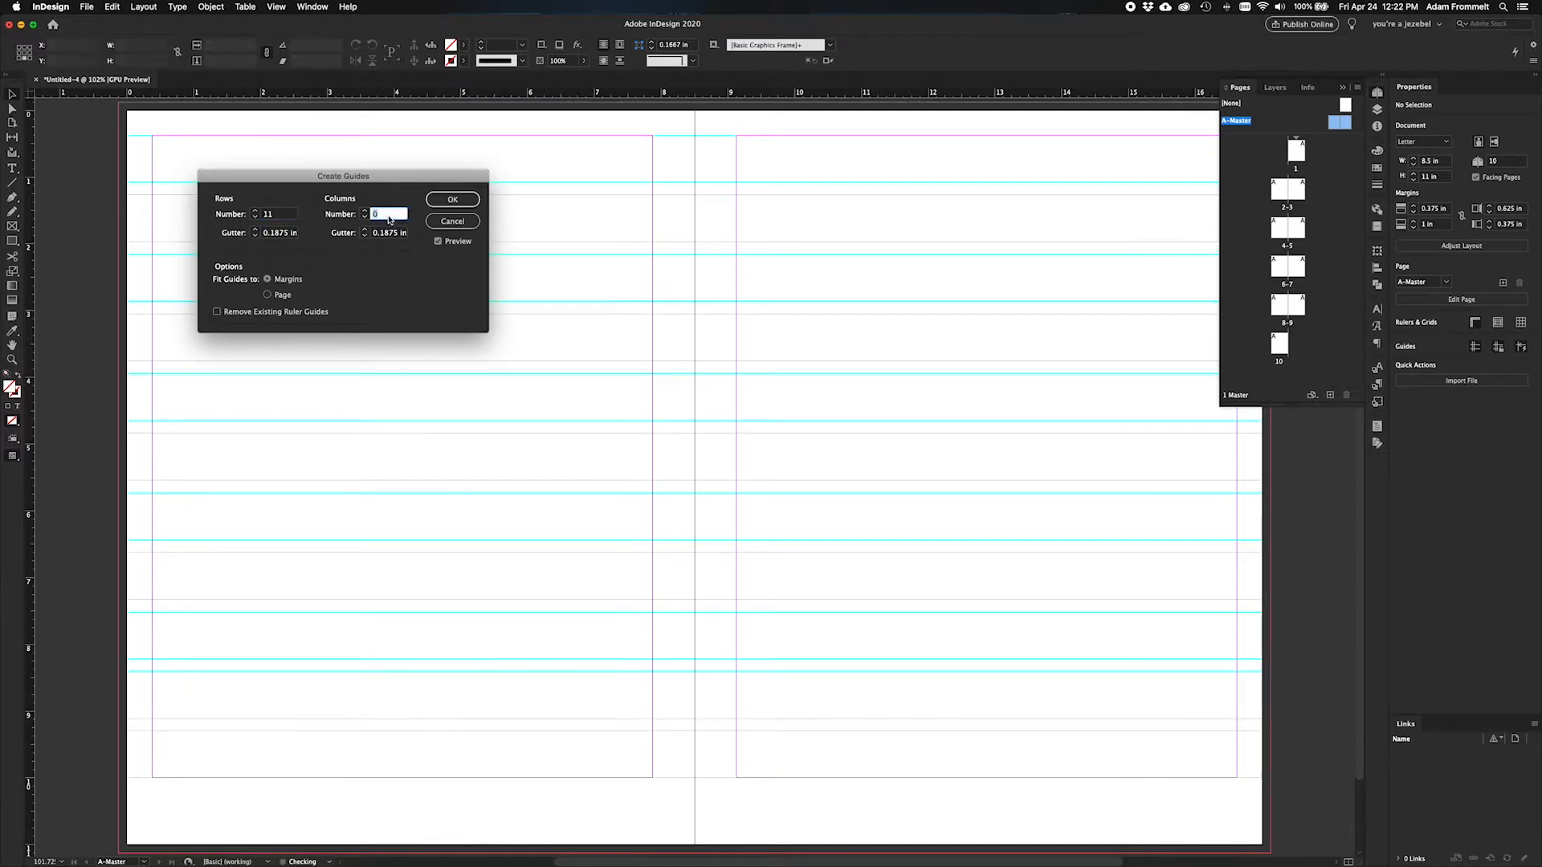
text(9)
click(452, 199)
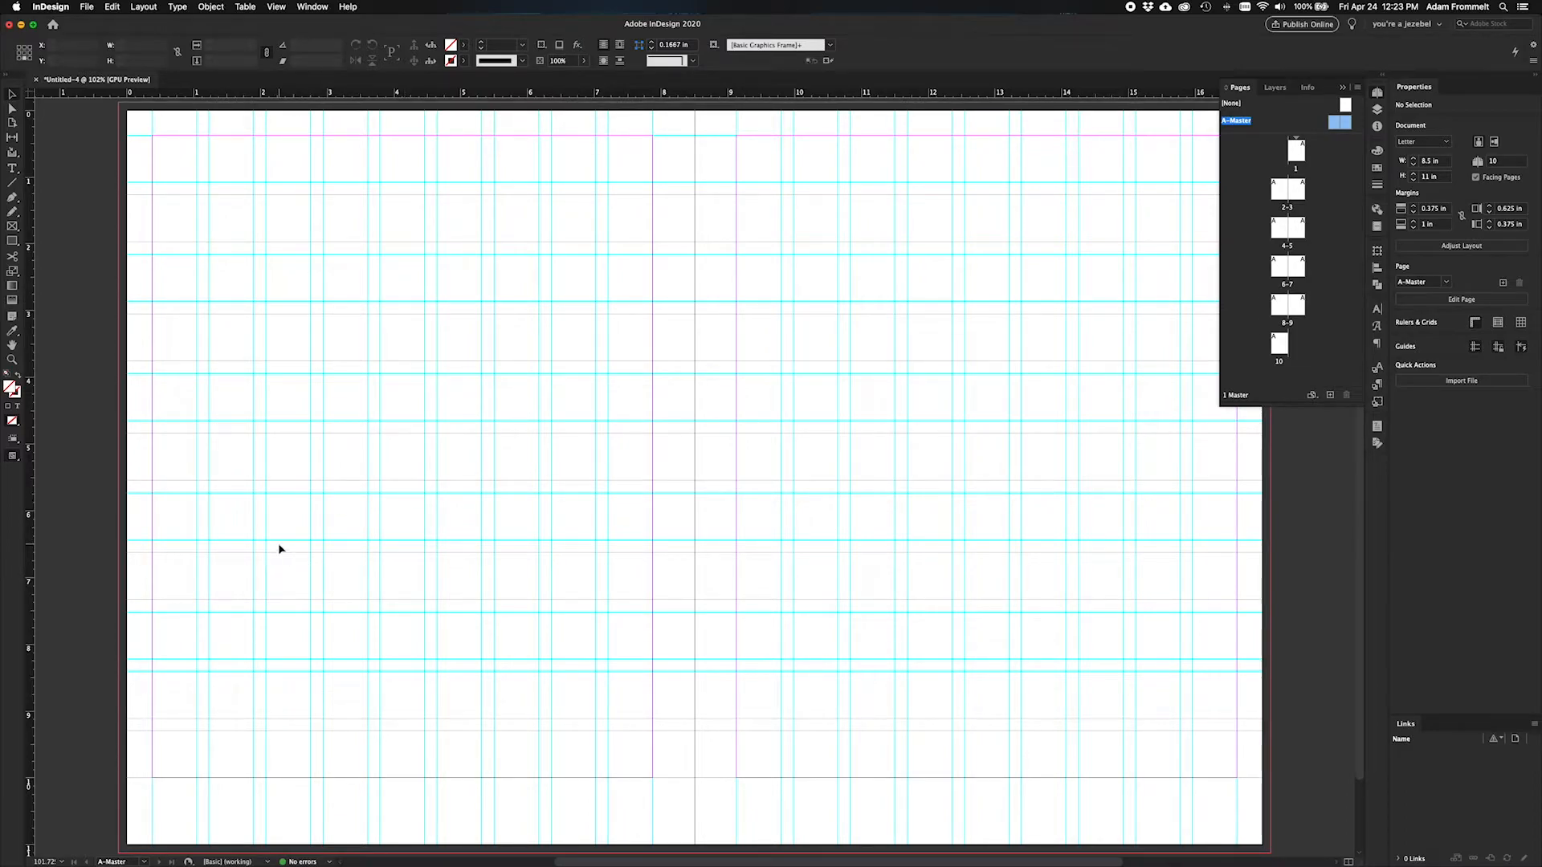
Draw a text frame about 2.56 in wide and 0.26 in high beneath the left master page's bottom margin.
key(t)
drag(153, 778, 326, 799)
key(ctrl+Up)
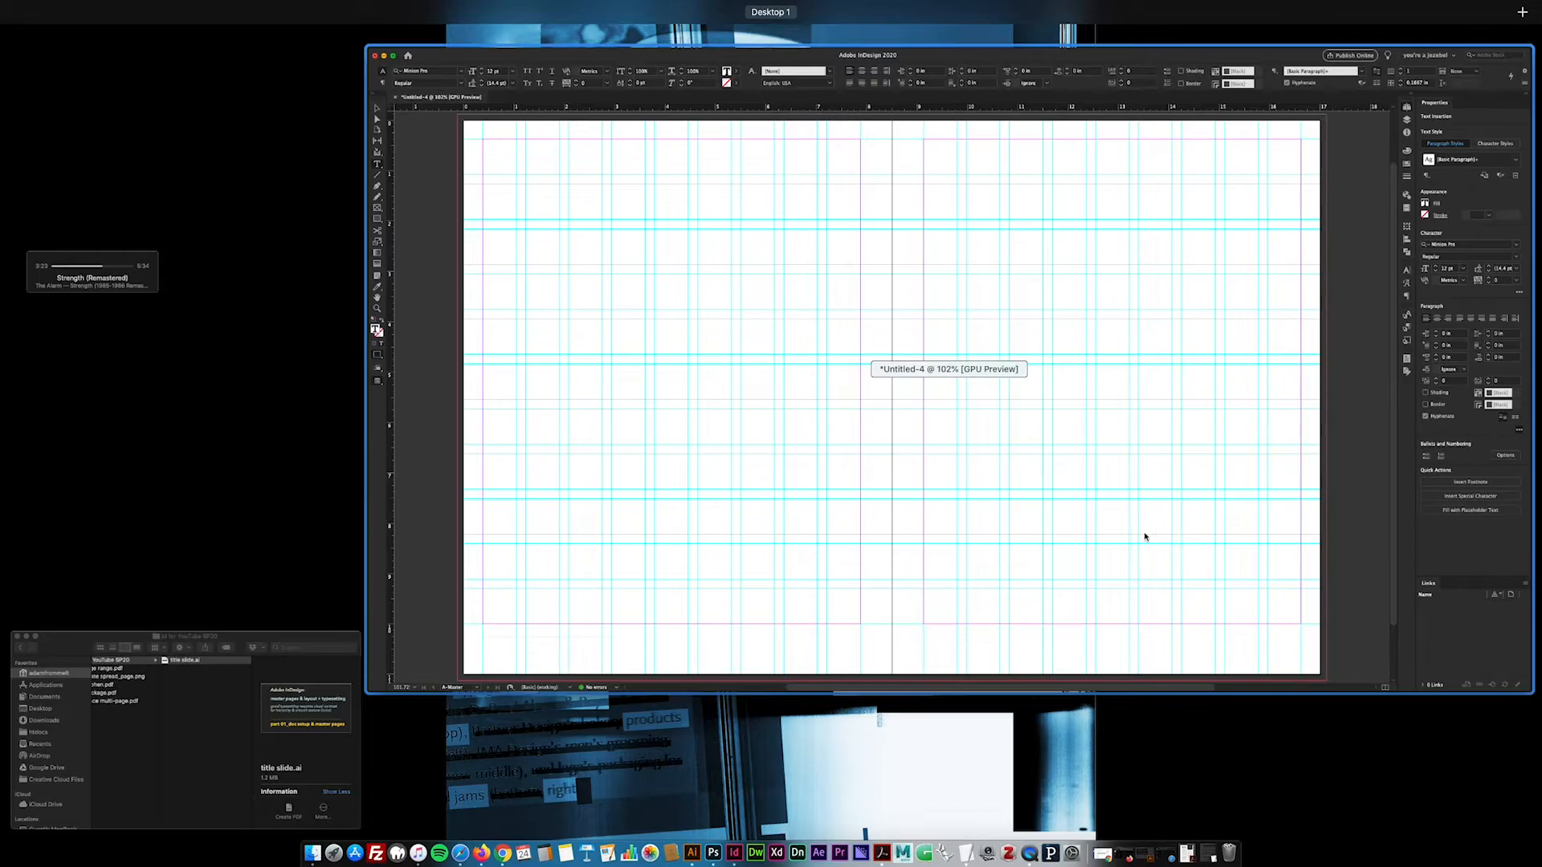
click(1185, 848)
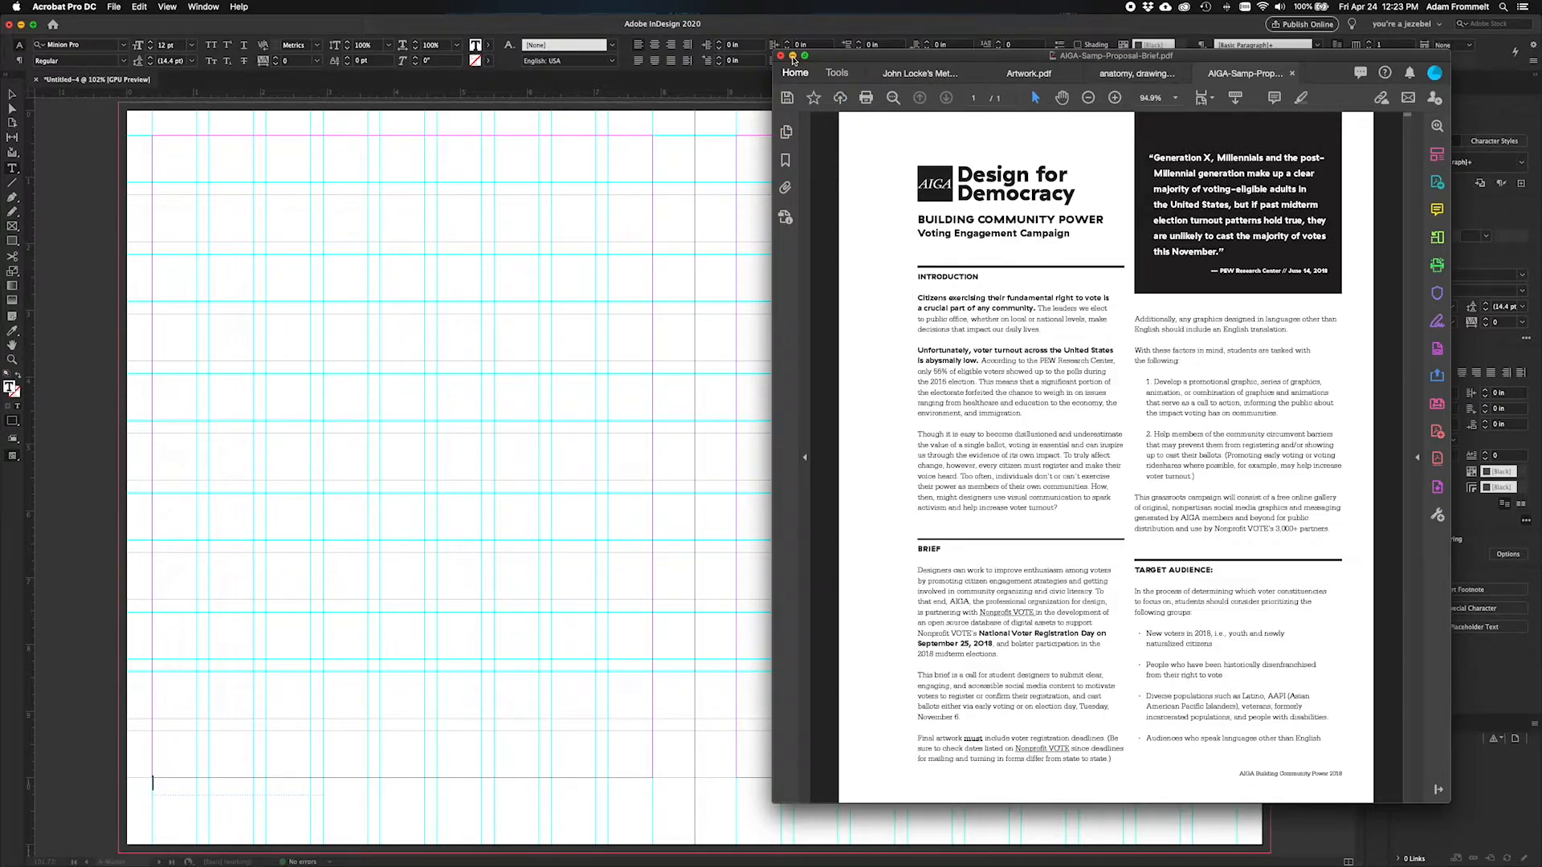
click(792, 58)
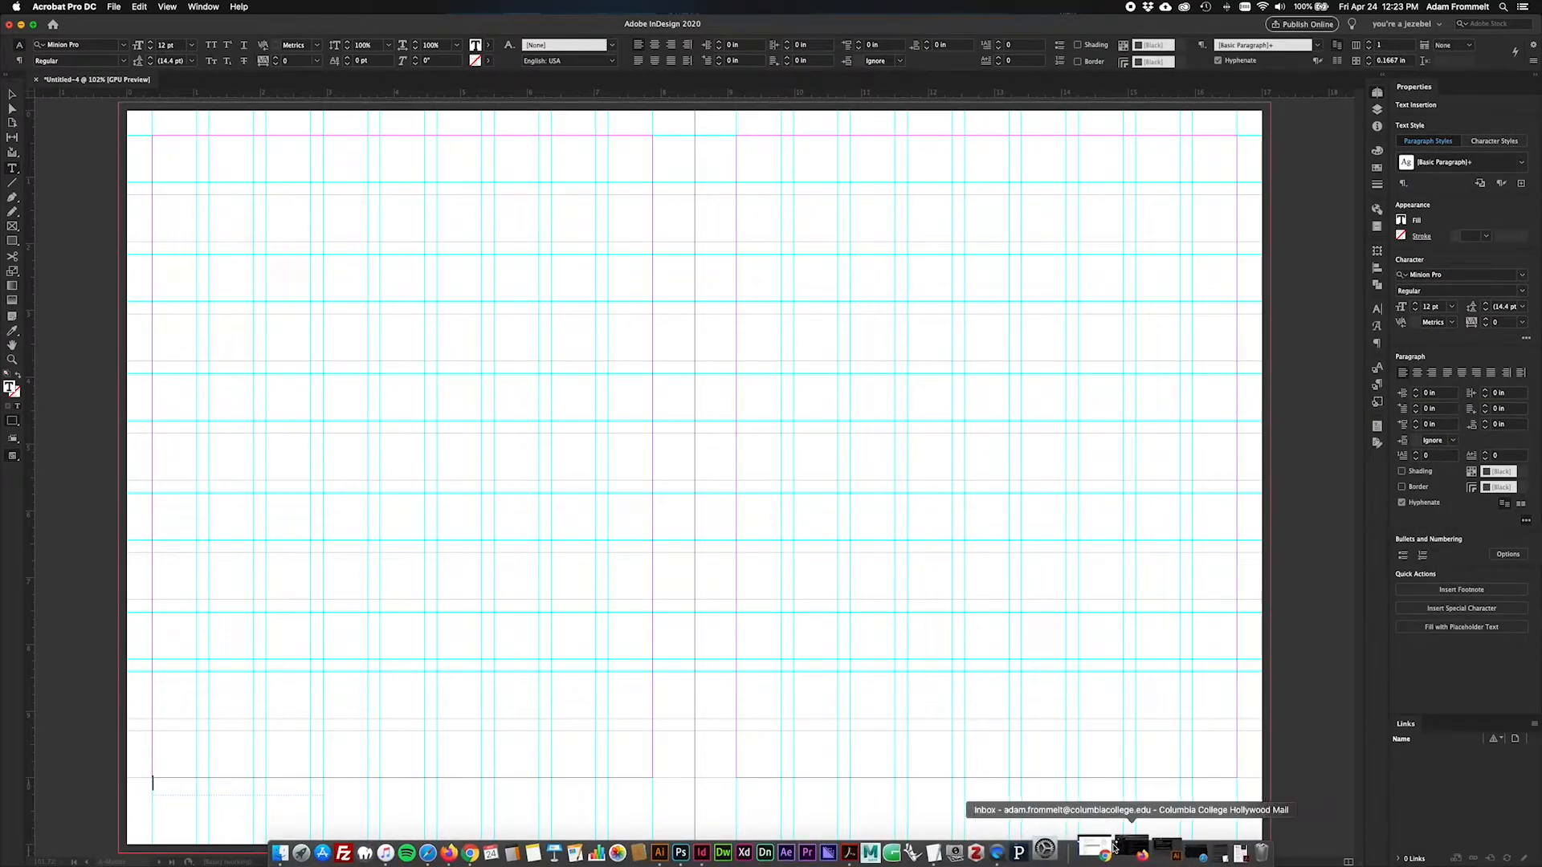
Switch to the TextEdit file AIGAQ sample proposal.txt and copy the line "AIGA Building Community Power 2018".
click(1187, 847)
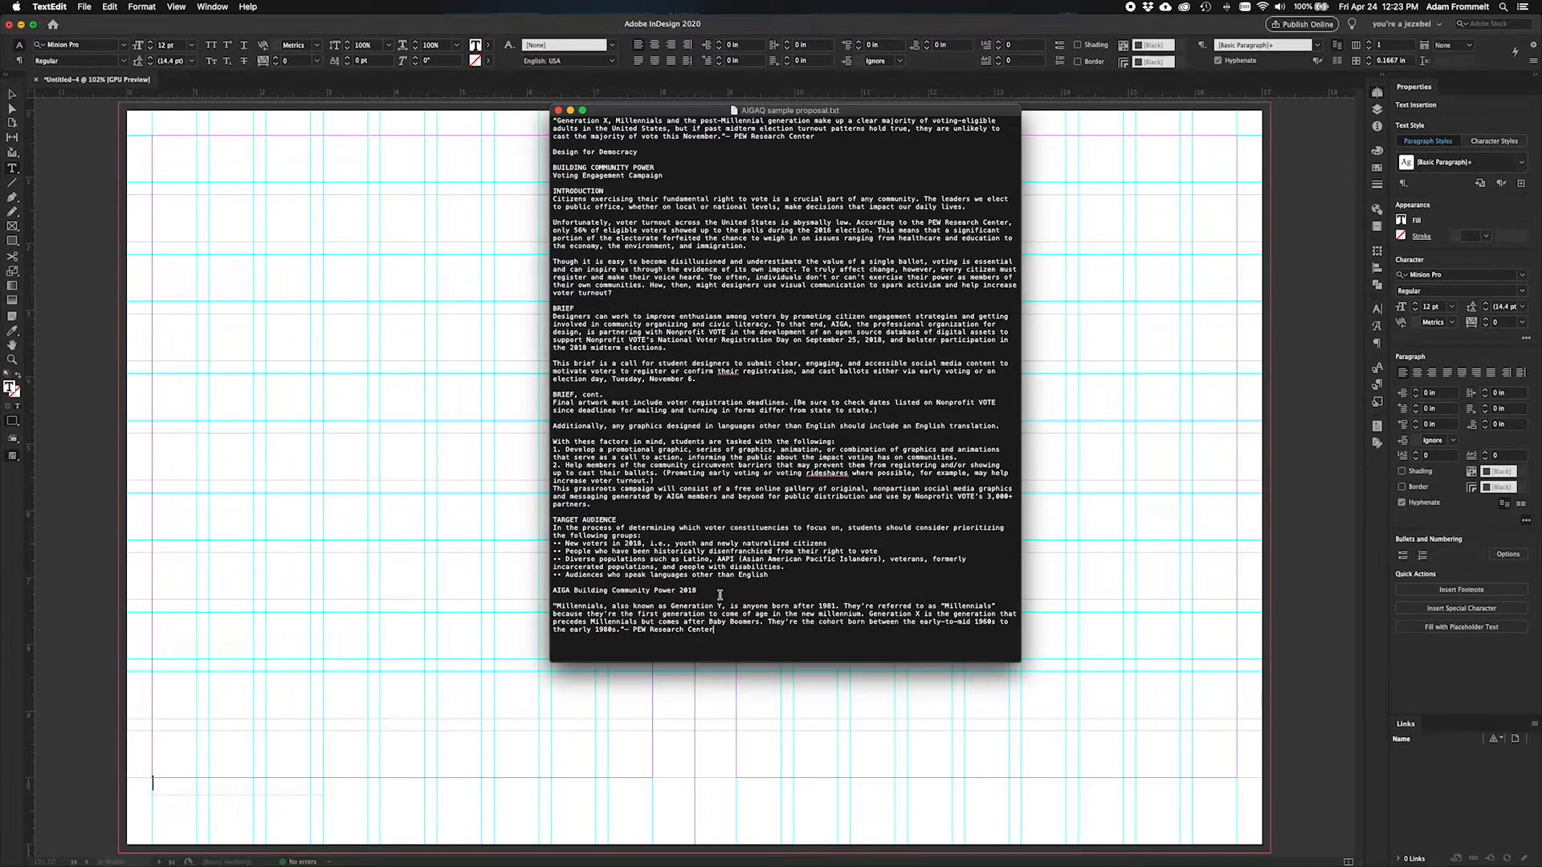
drag(698, 591, 552, 590)
key(super+c)
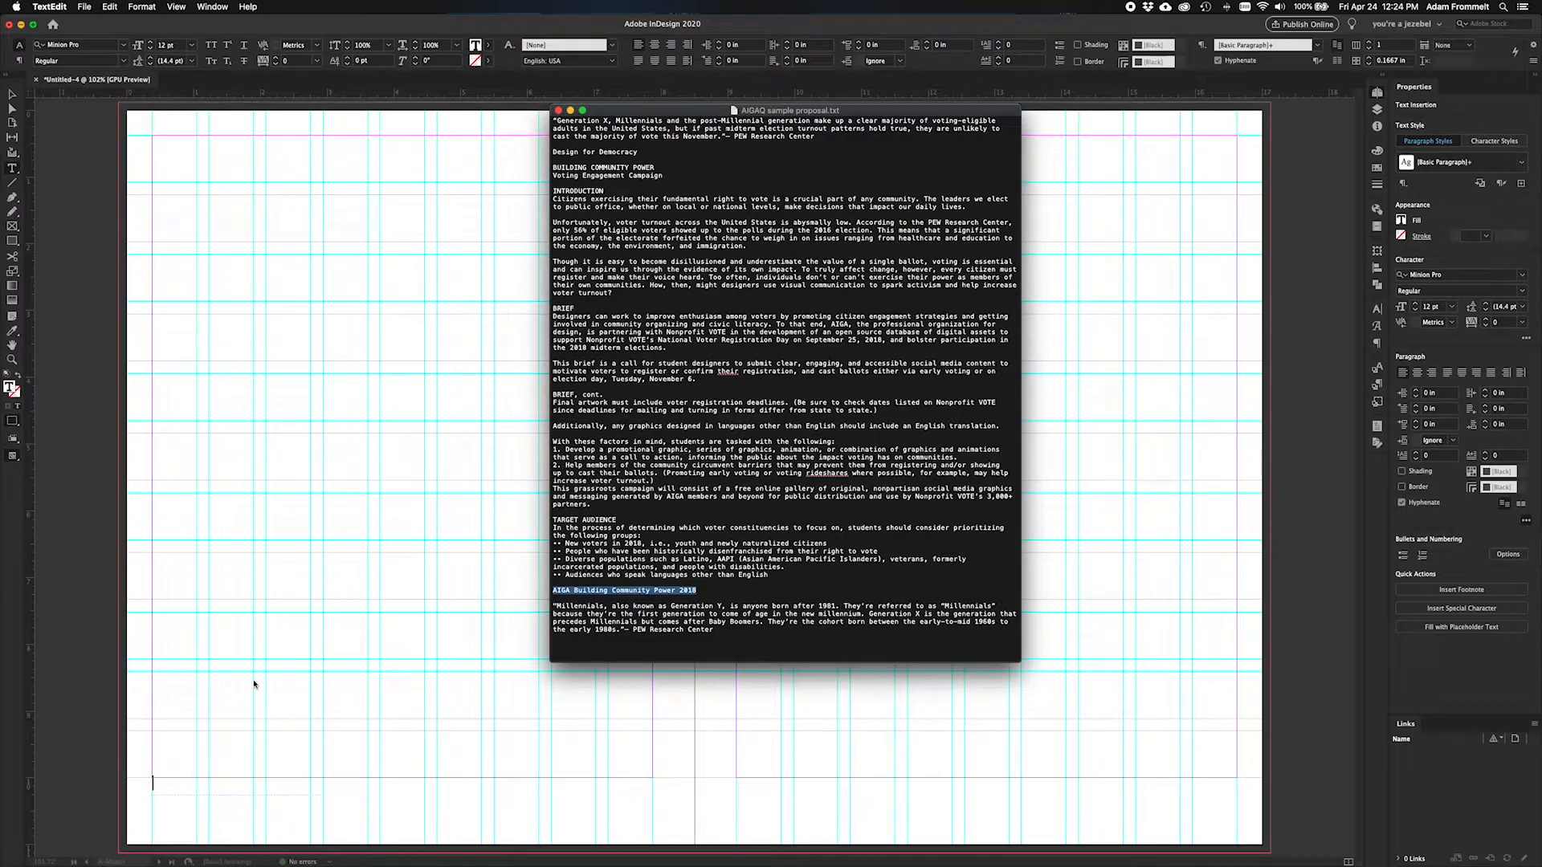
Return to InDesign and insert a current page number marker in the left master page's footer frame.
click(178, 783)
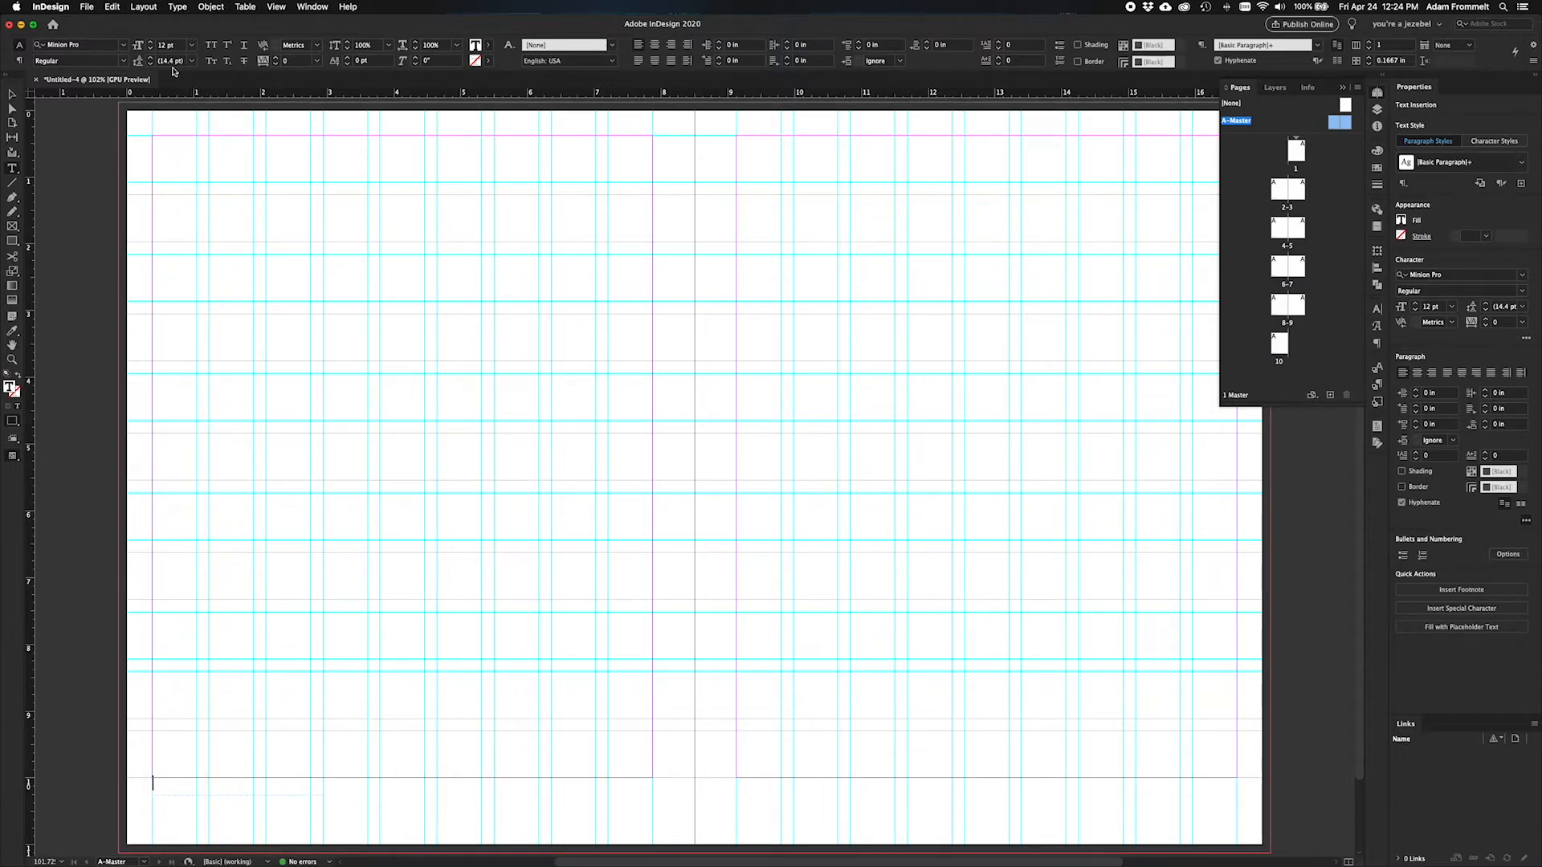
click(177, 7)
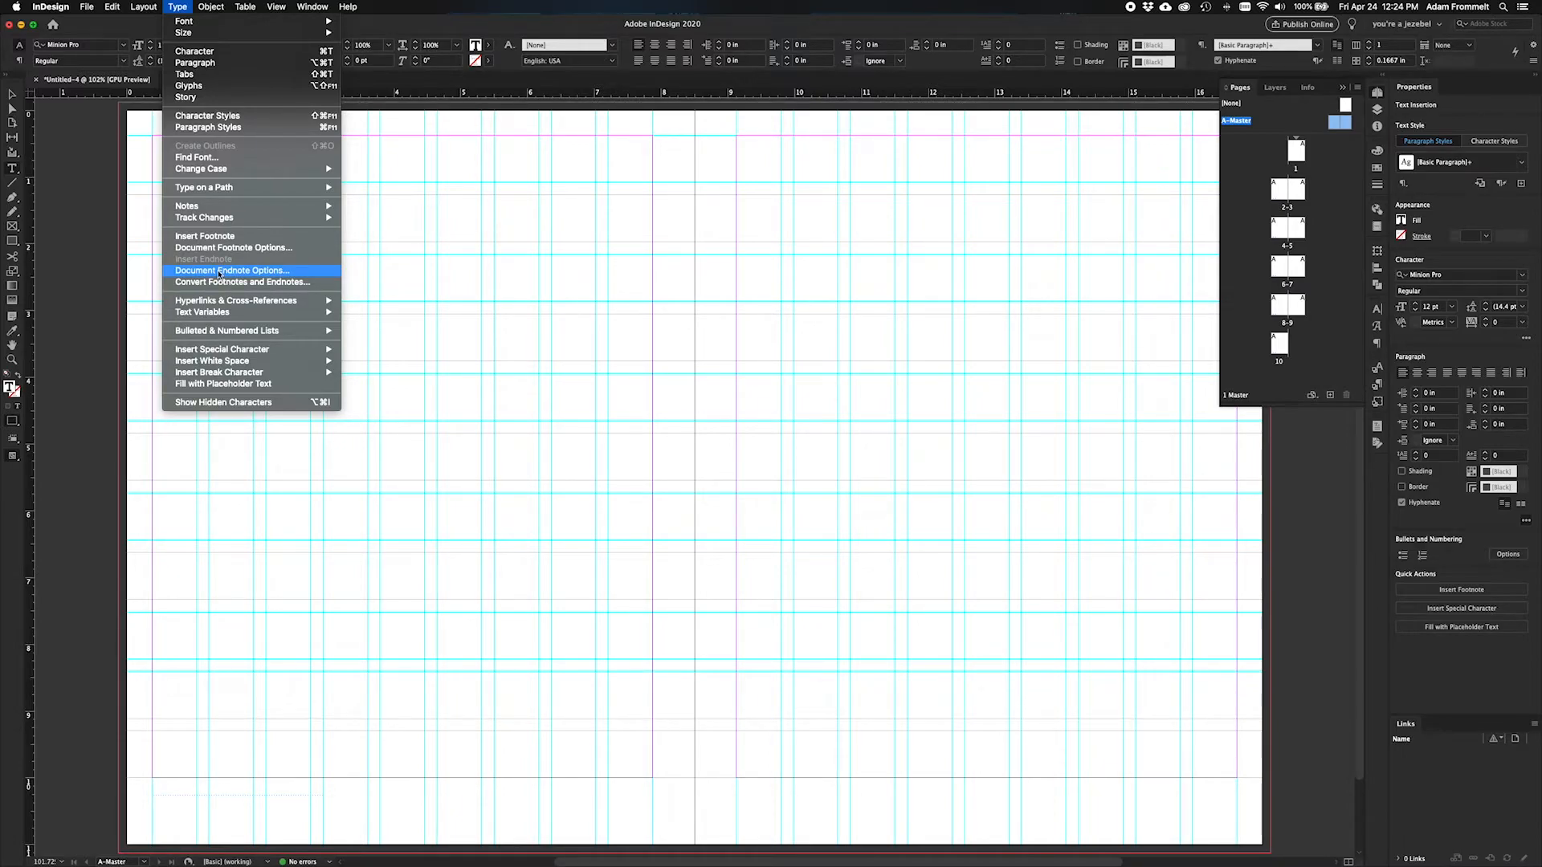
mouse_move(253, 353)
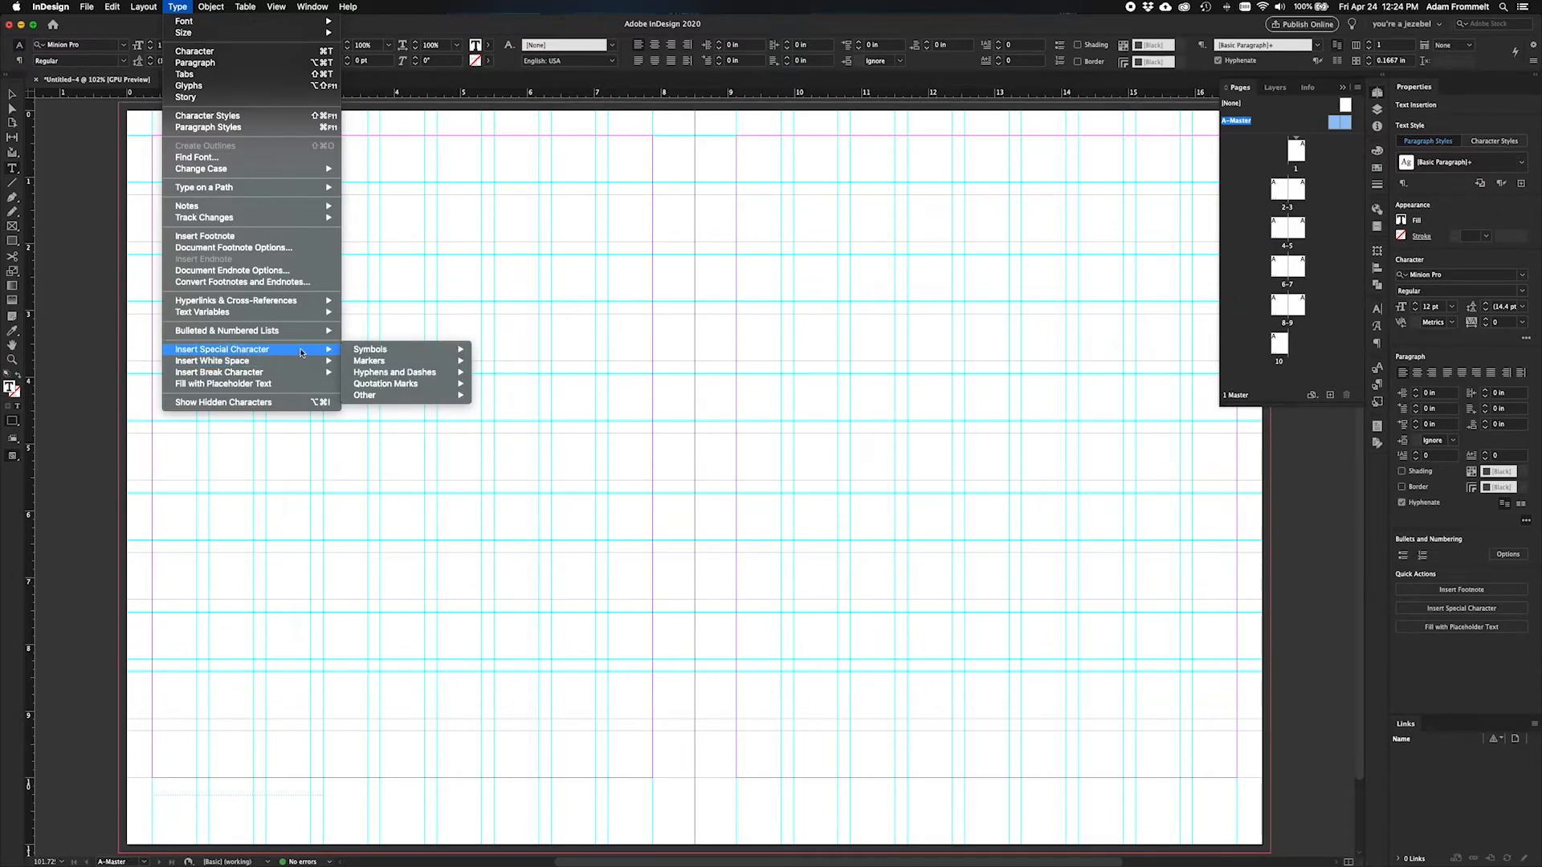
mouse_move(391, 363)
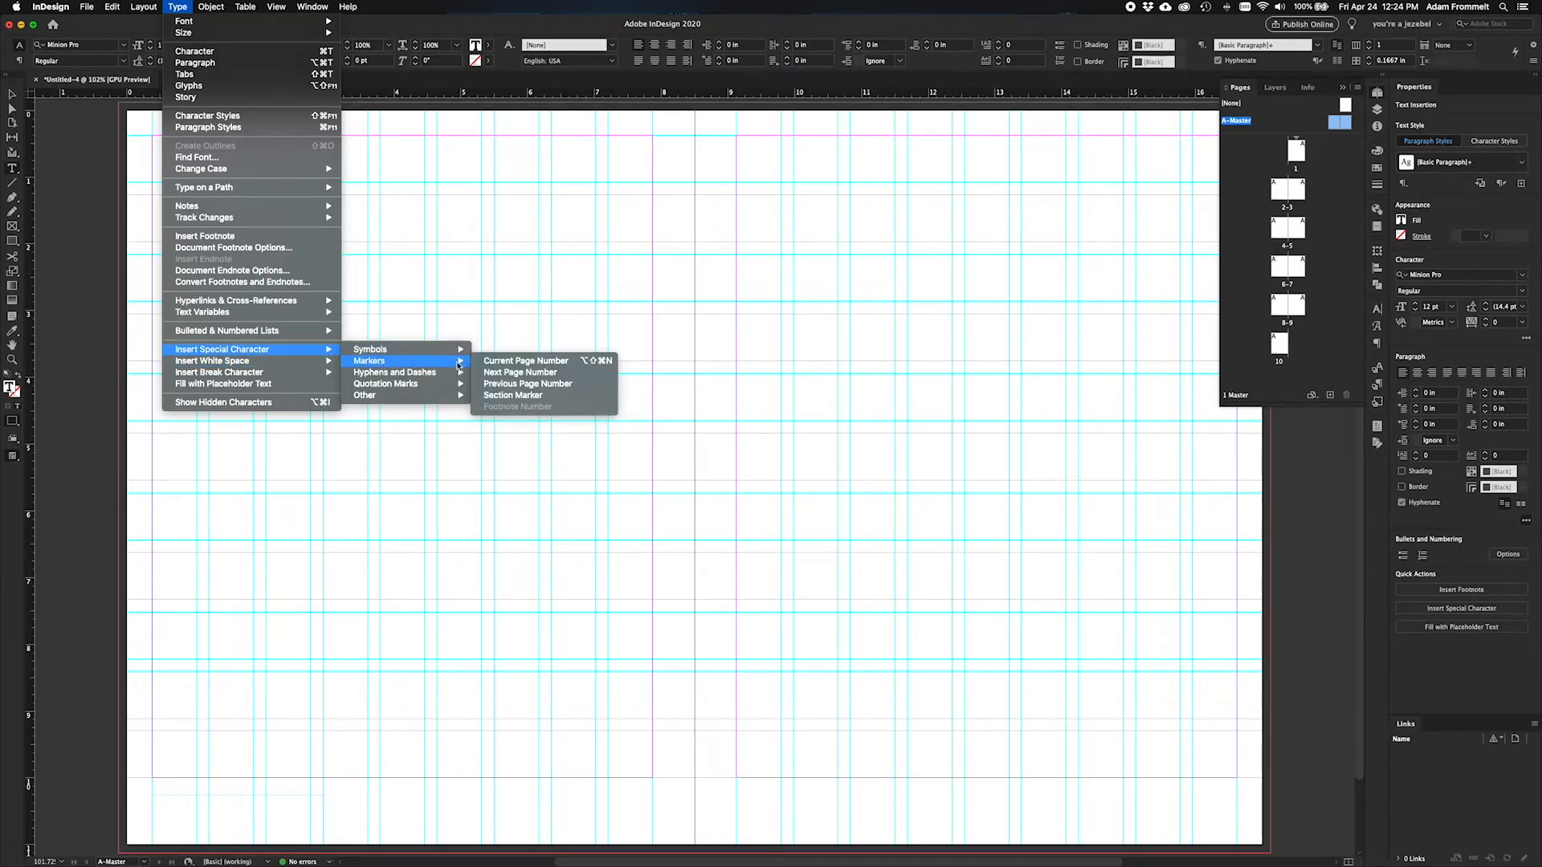
click(499, 363)
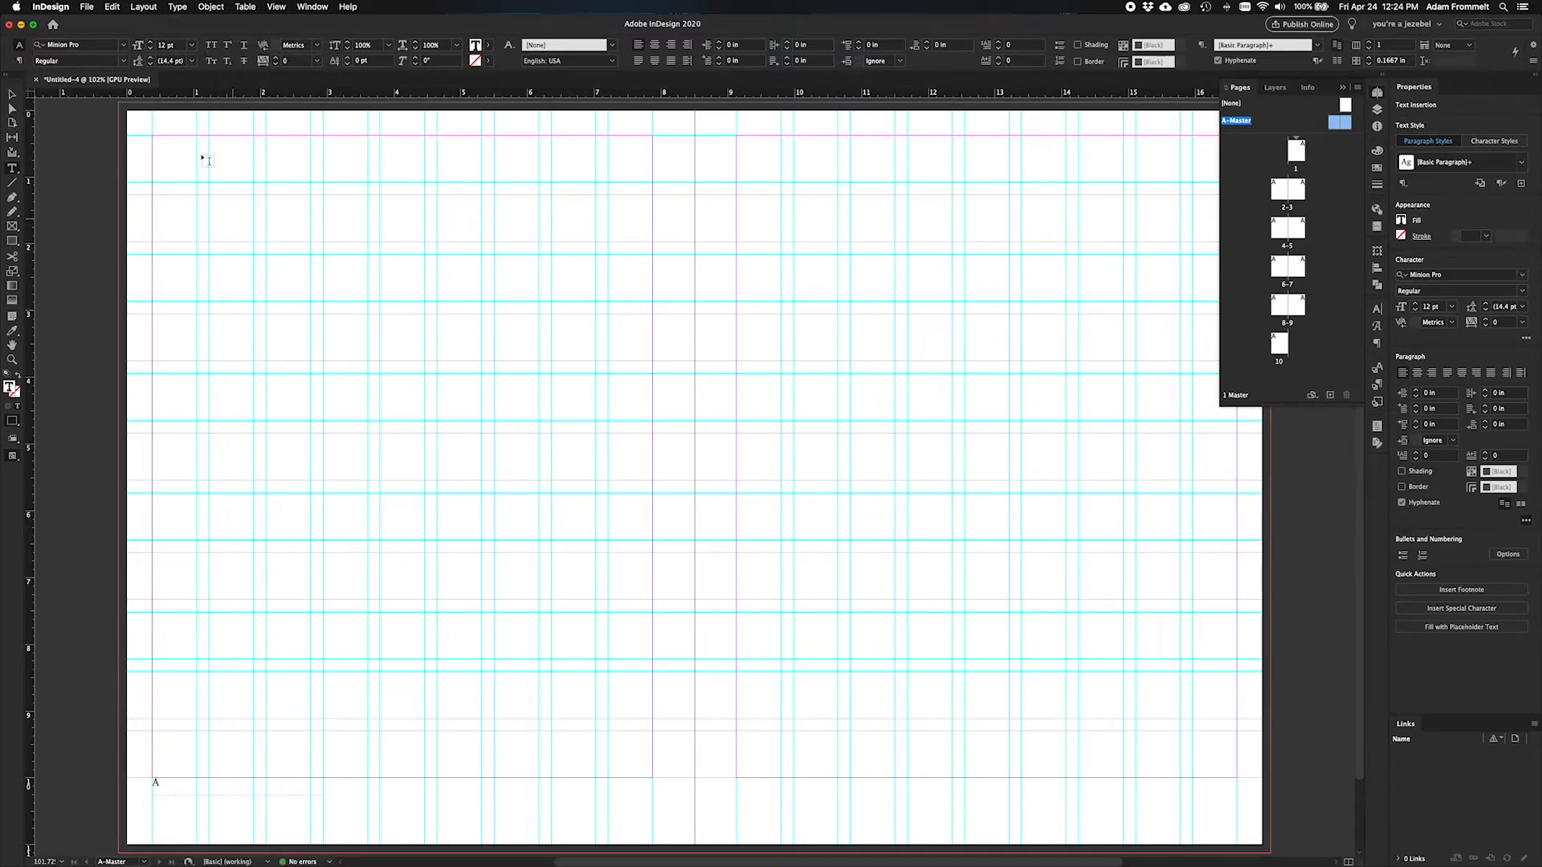
Insert an en space after the left footer's page number marker and paste the copied title line.
click(177, 8)
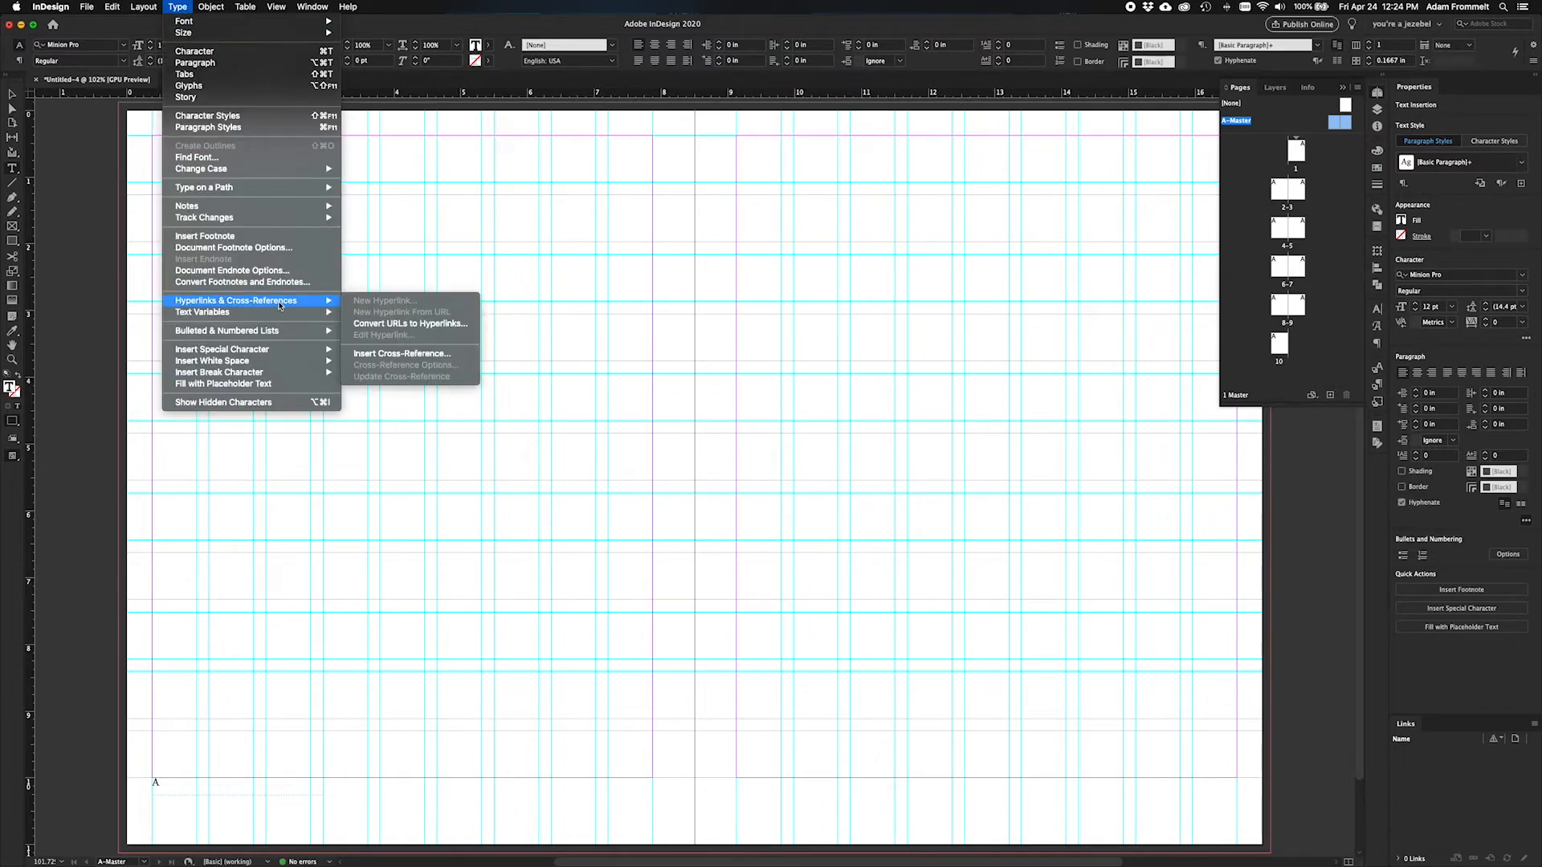
mouse_move(261, 373)
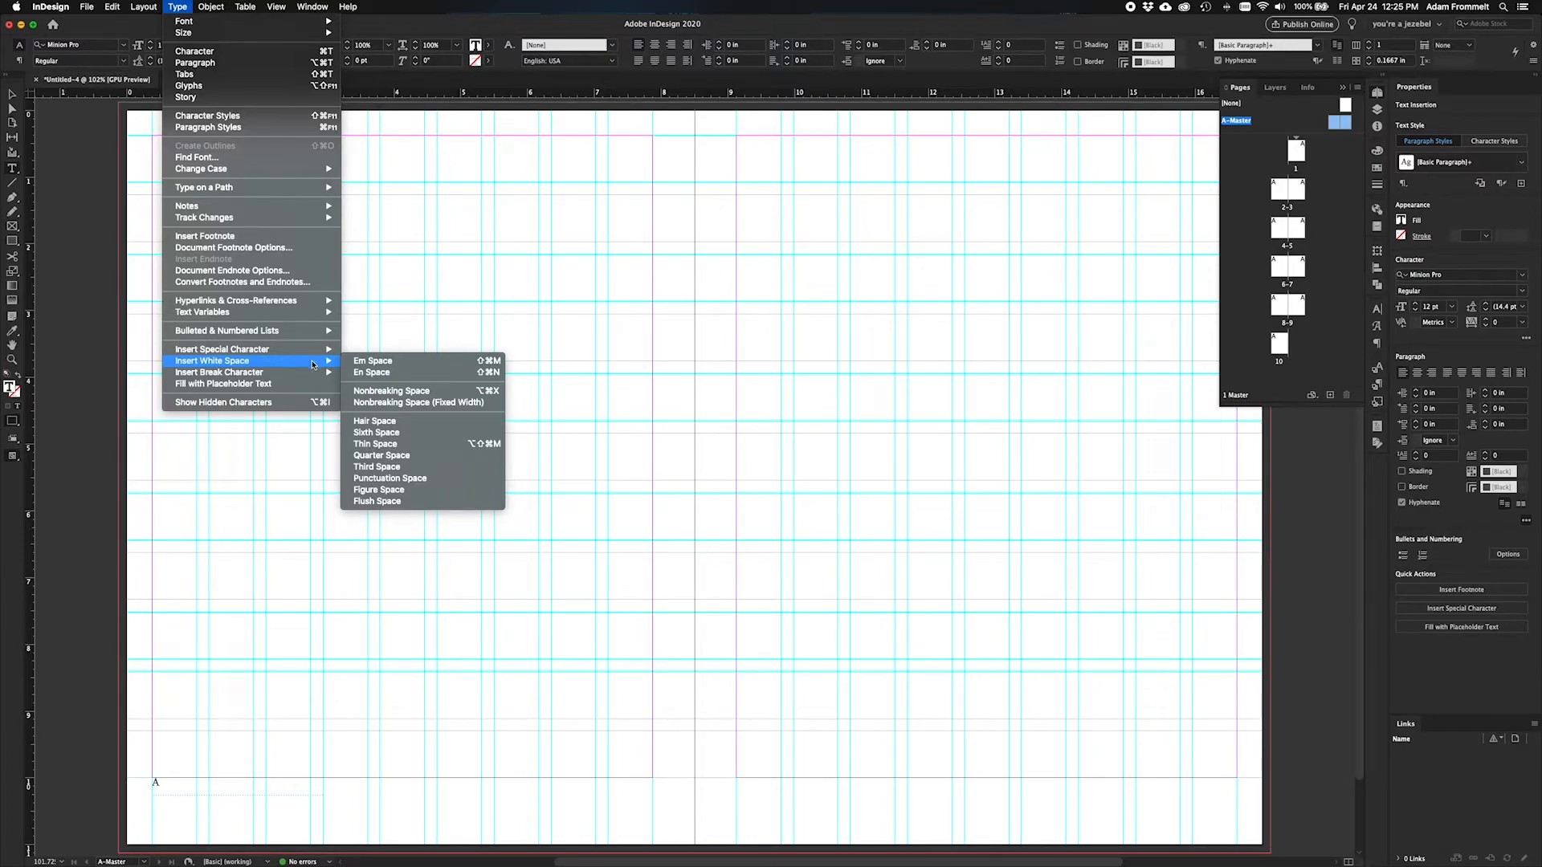
click(387, 374)
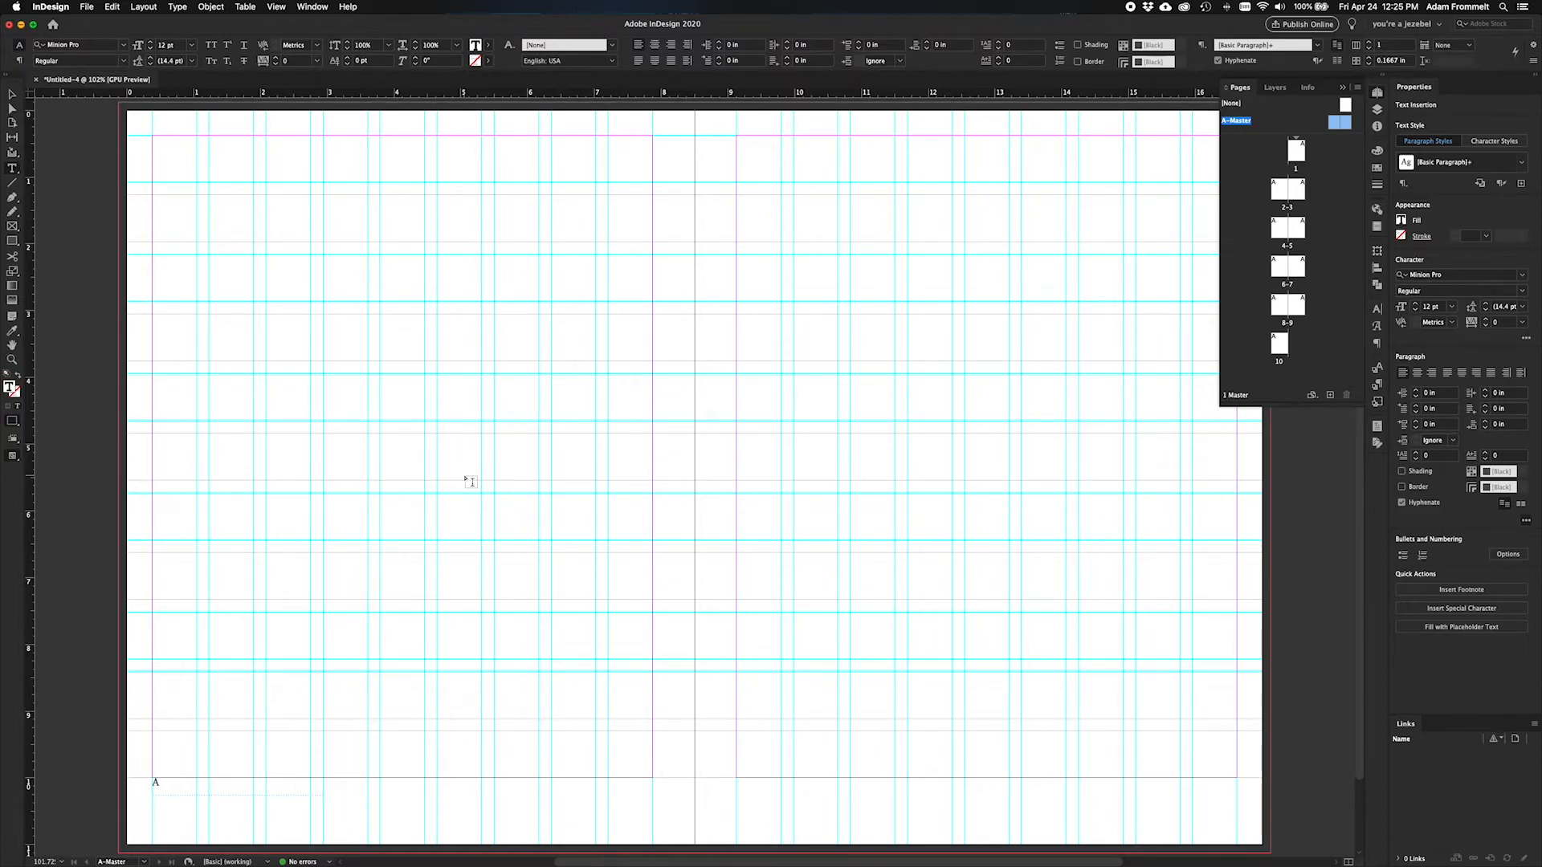
key(super+v)
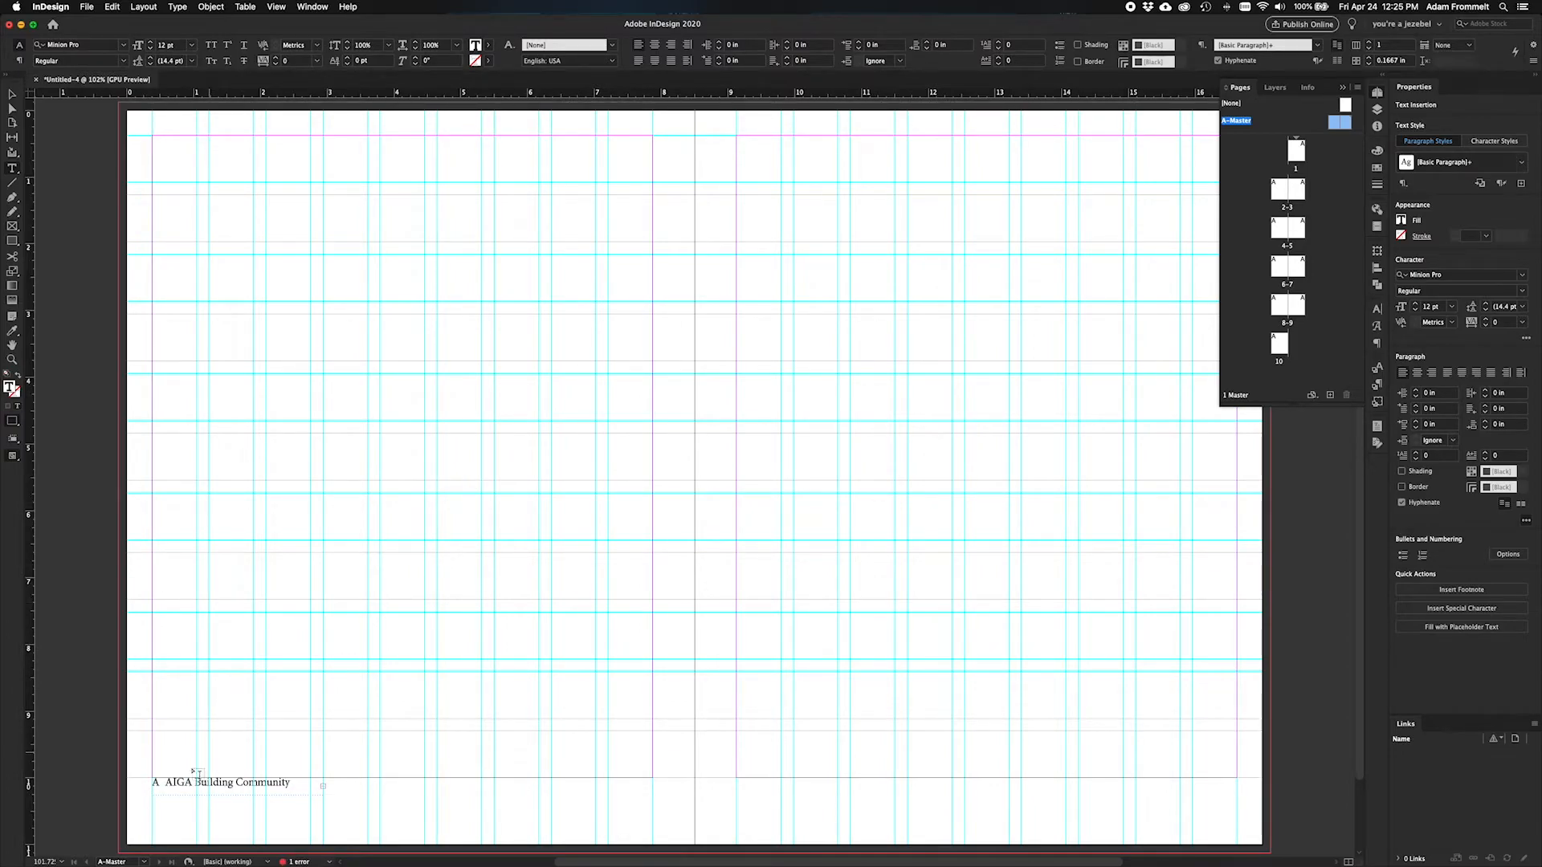
Delete "Building Community Power 2018" from the left footer, keeping only the page number marker and "AIGA".
drag(191, 783, 337, 795)
text(Power 2018)
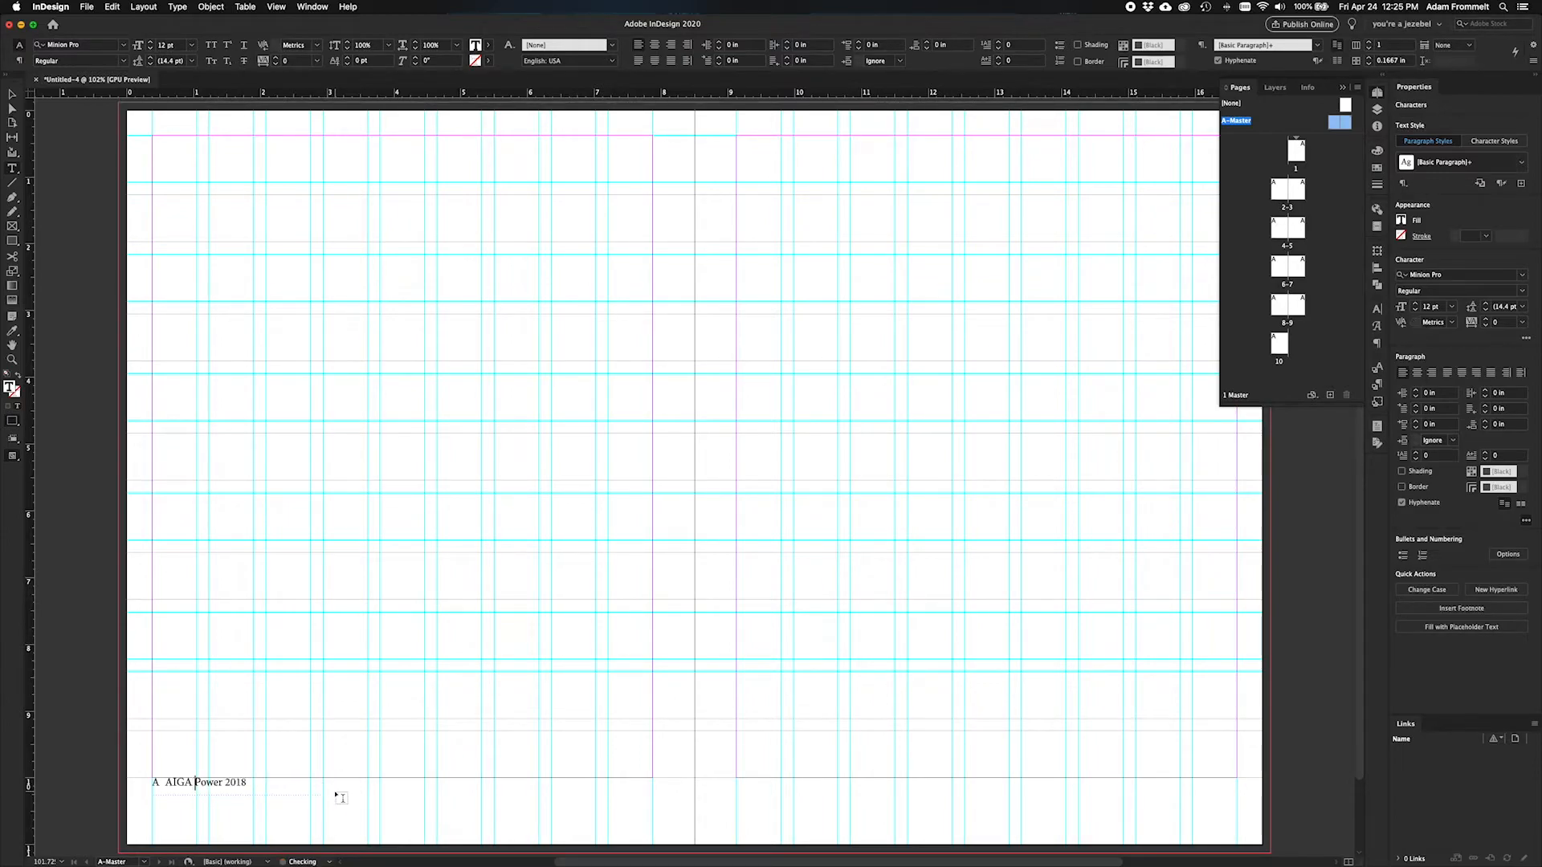
drag(193, 783, 248, 784)
key(BackSpace)
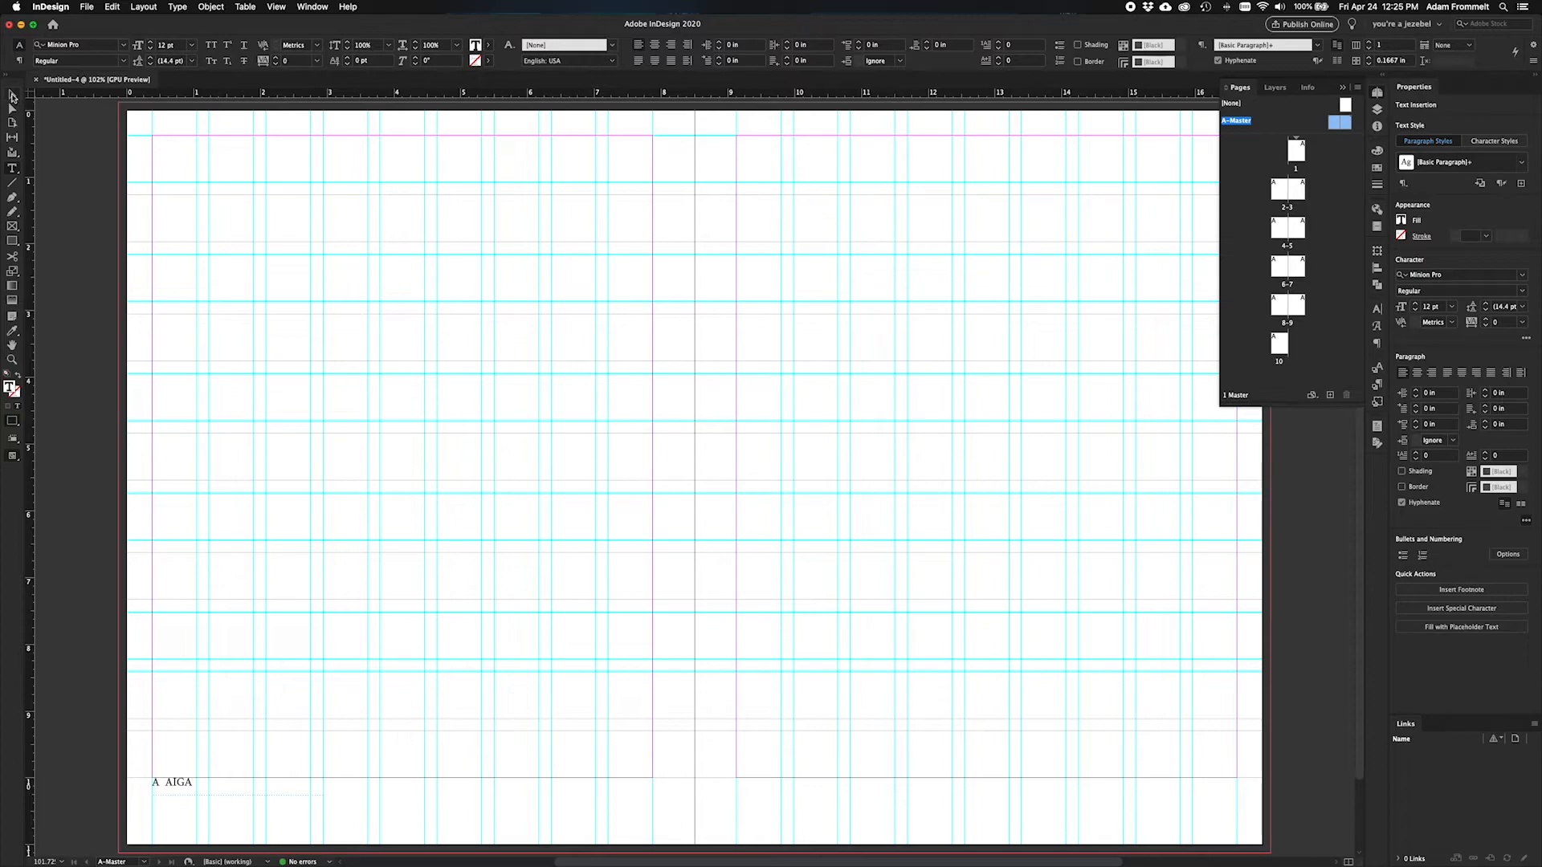
Duplicate the left footer frame below the right master page's bottom margin and delete "AIGA" from the copy.
click(11, 94)
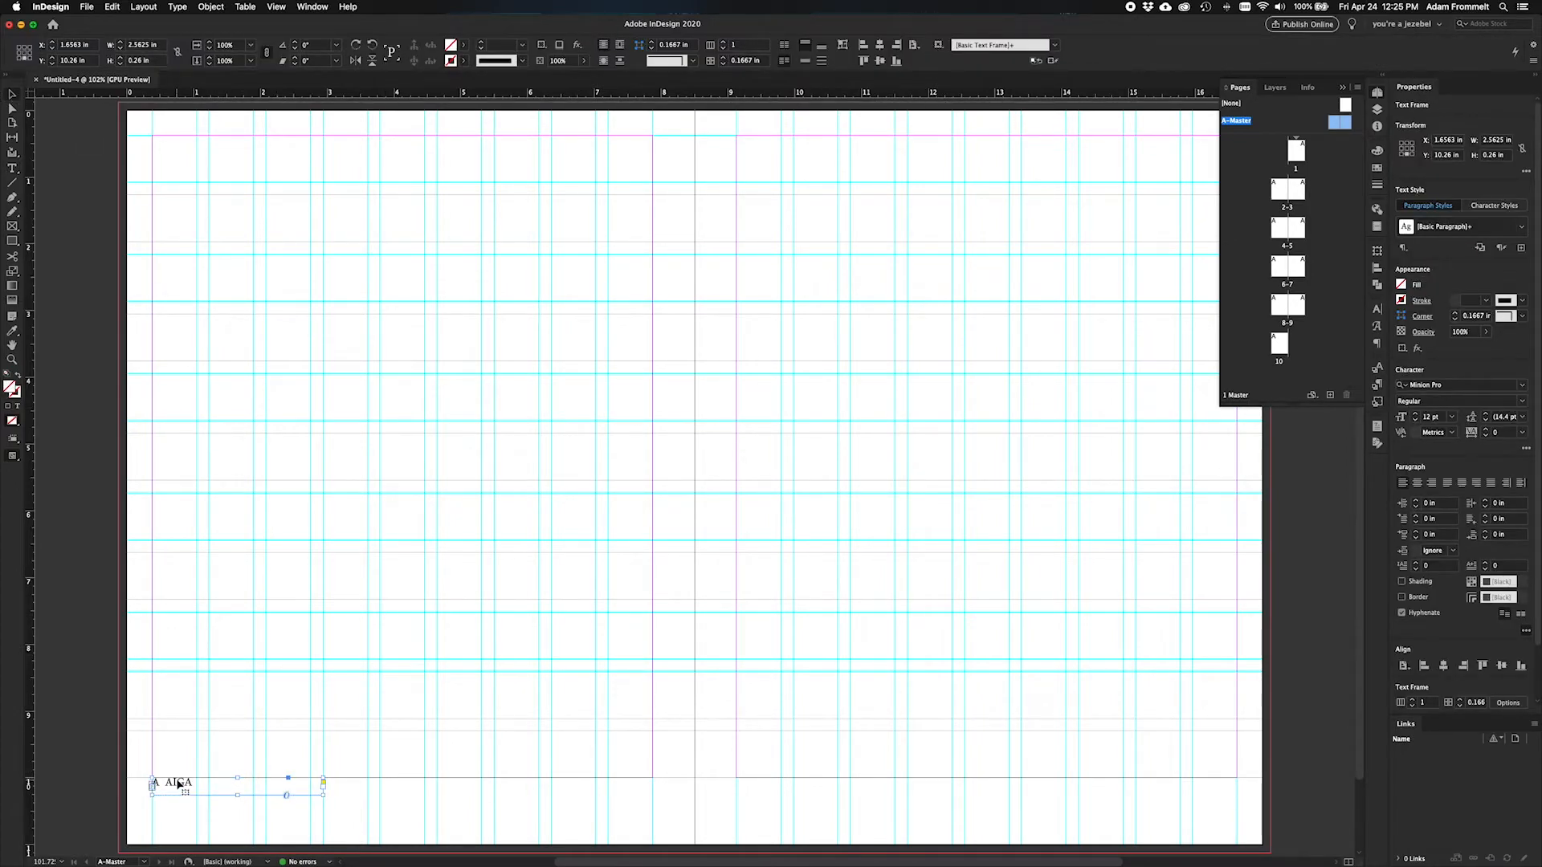
drag(178, 784, 961, 802)
double_click(965, 796)
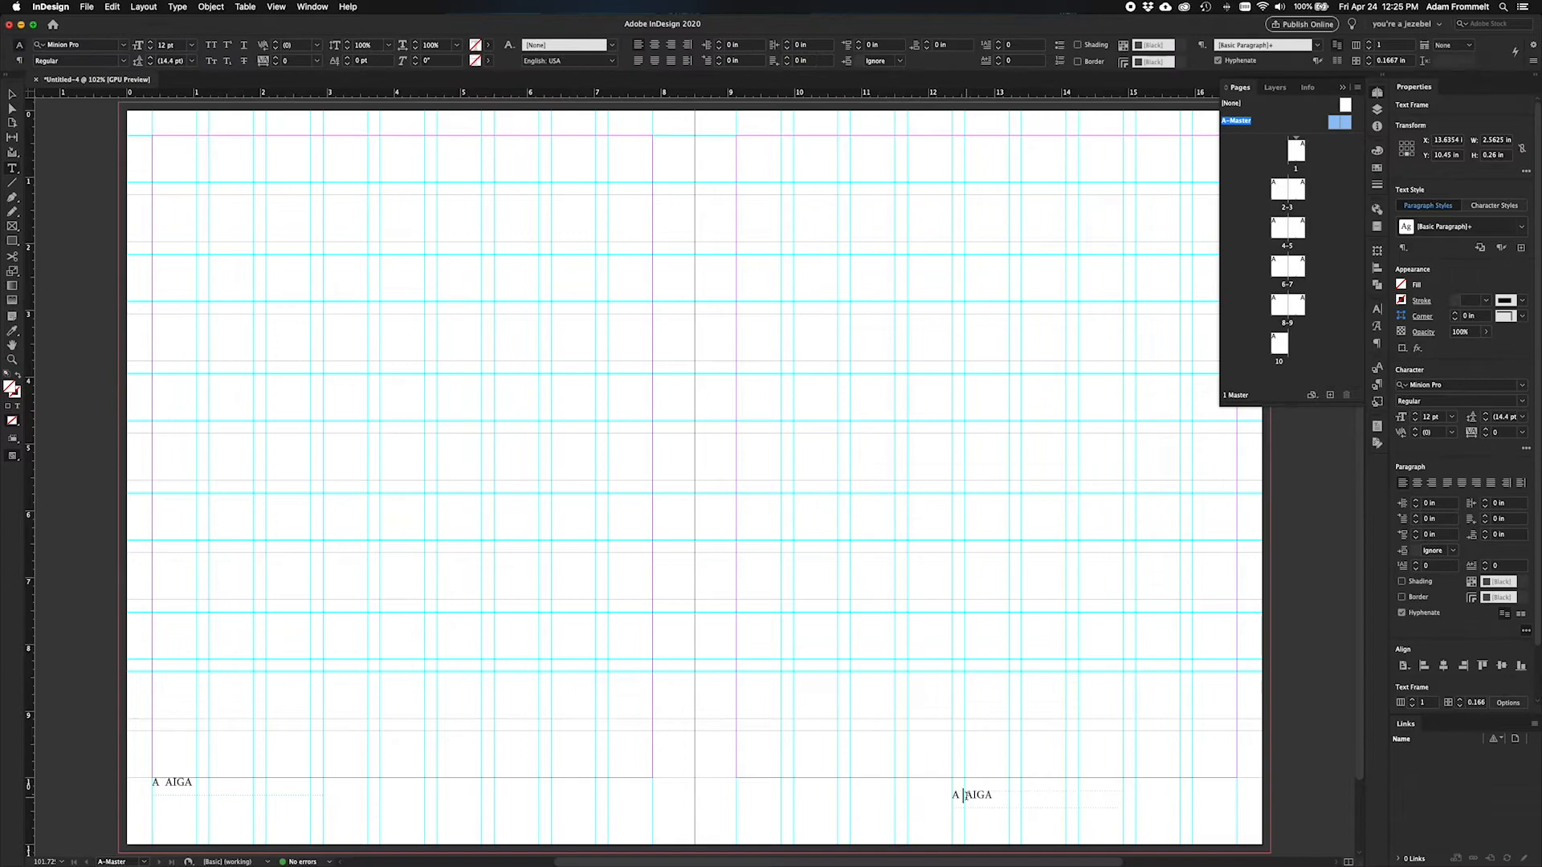
drag(960, 795, 1030, 797)
key(BackSpace)
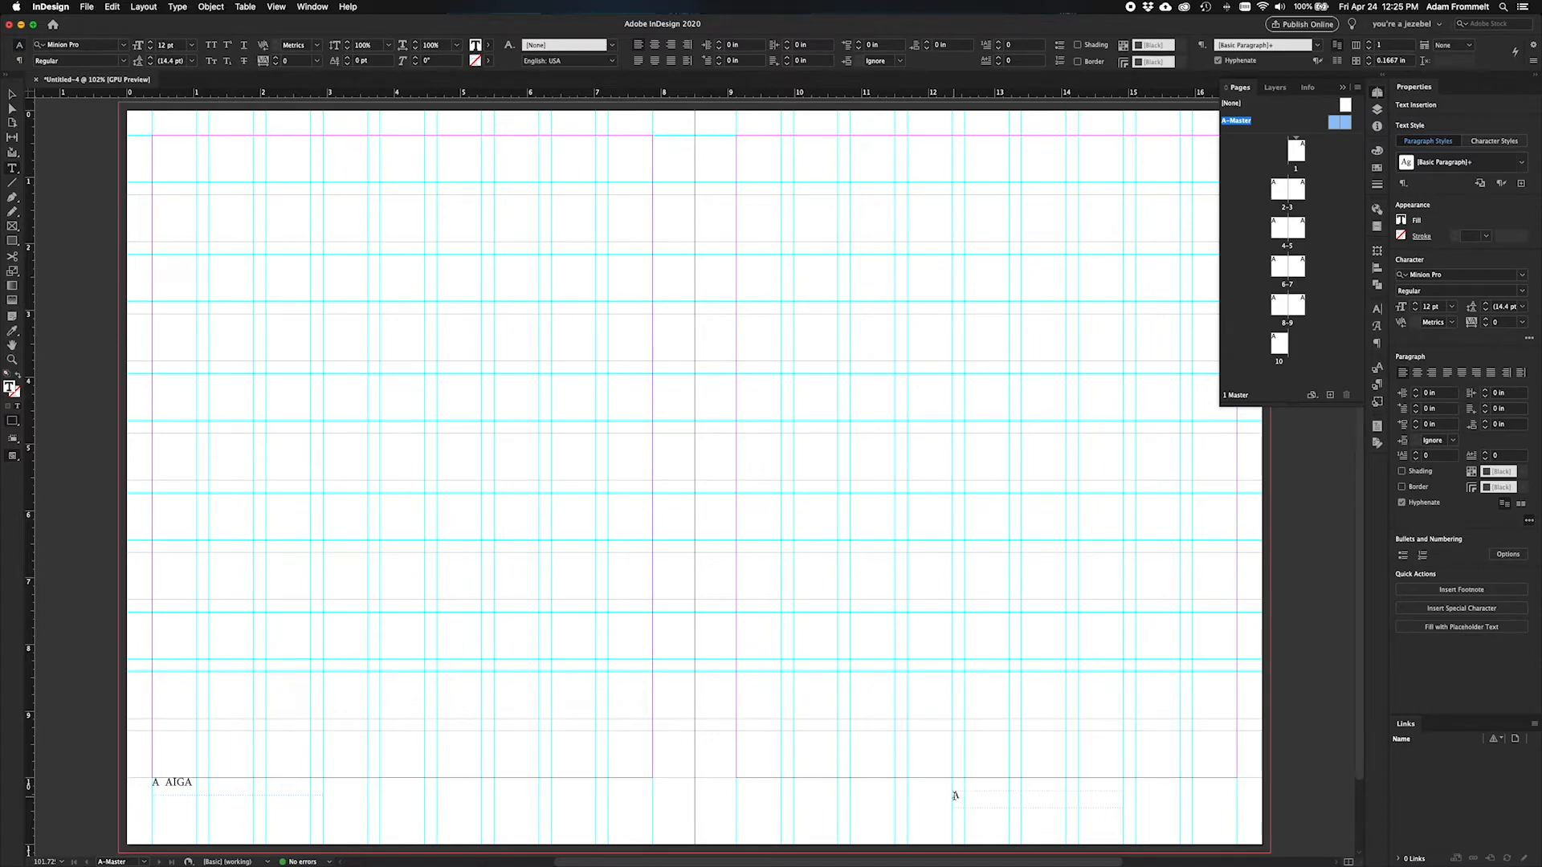
Paste the copied title before the right footer's page number marker and remove the leading "AIGA".
key(super+v)
click(984, 794)
drag(983, 794, 926, 793)
click(965, 794)
key(BackSpace)
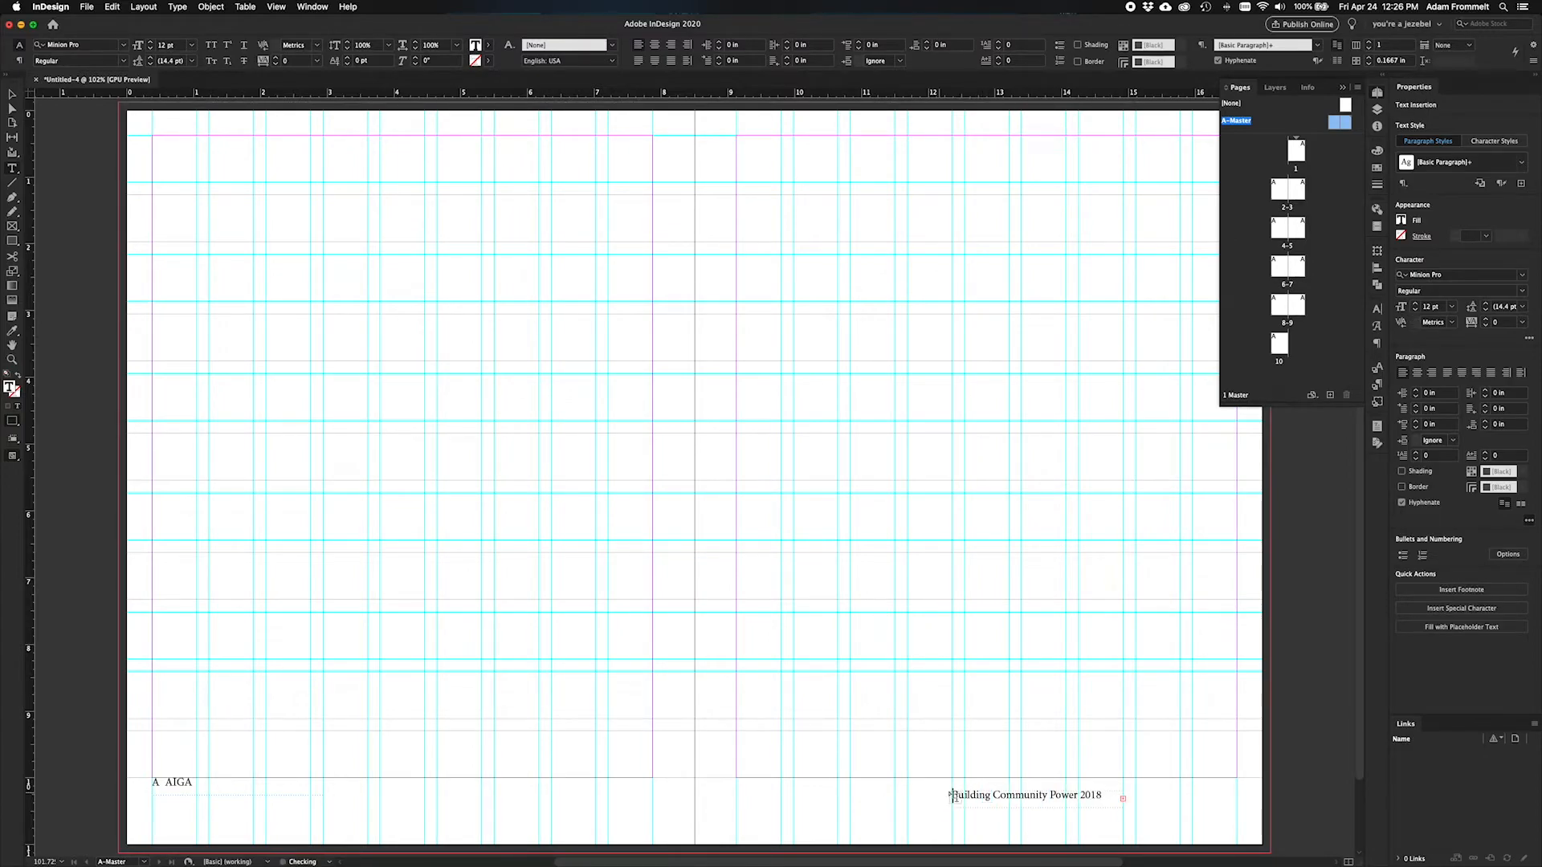
Delete "2018" from the right footer so the title "Building Community Power" directly precedes the page number marker.
drag(1079, 795, 1102, 796)
key(super+shift+alt+n)
key(super+equal)
key(super+equal)
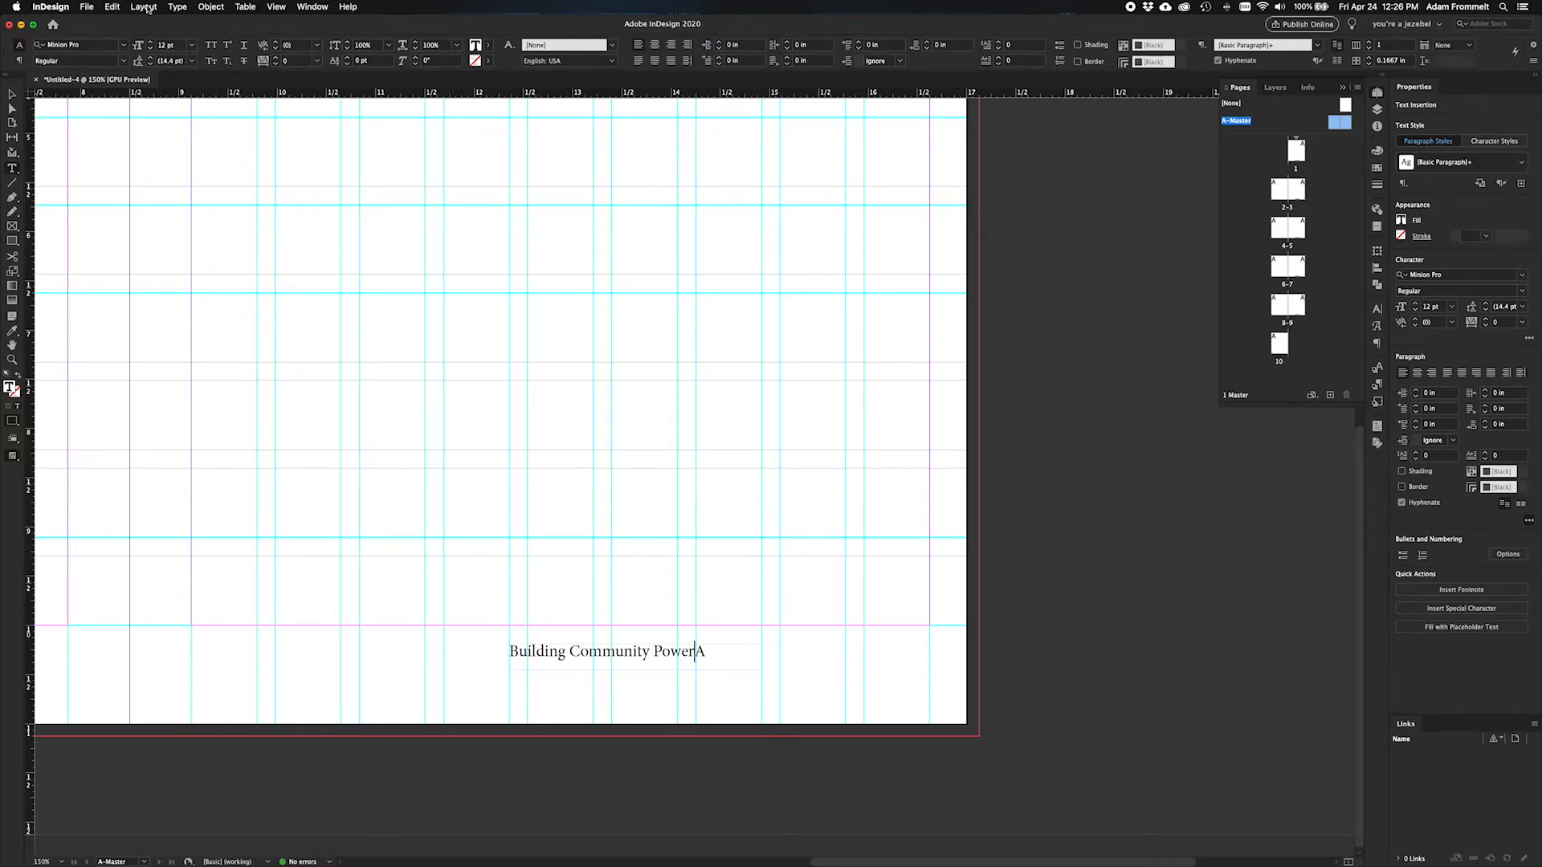
Insert an en space between "Building Community Power" and the page number marker in the right footer.
click(176, 8)
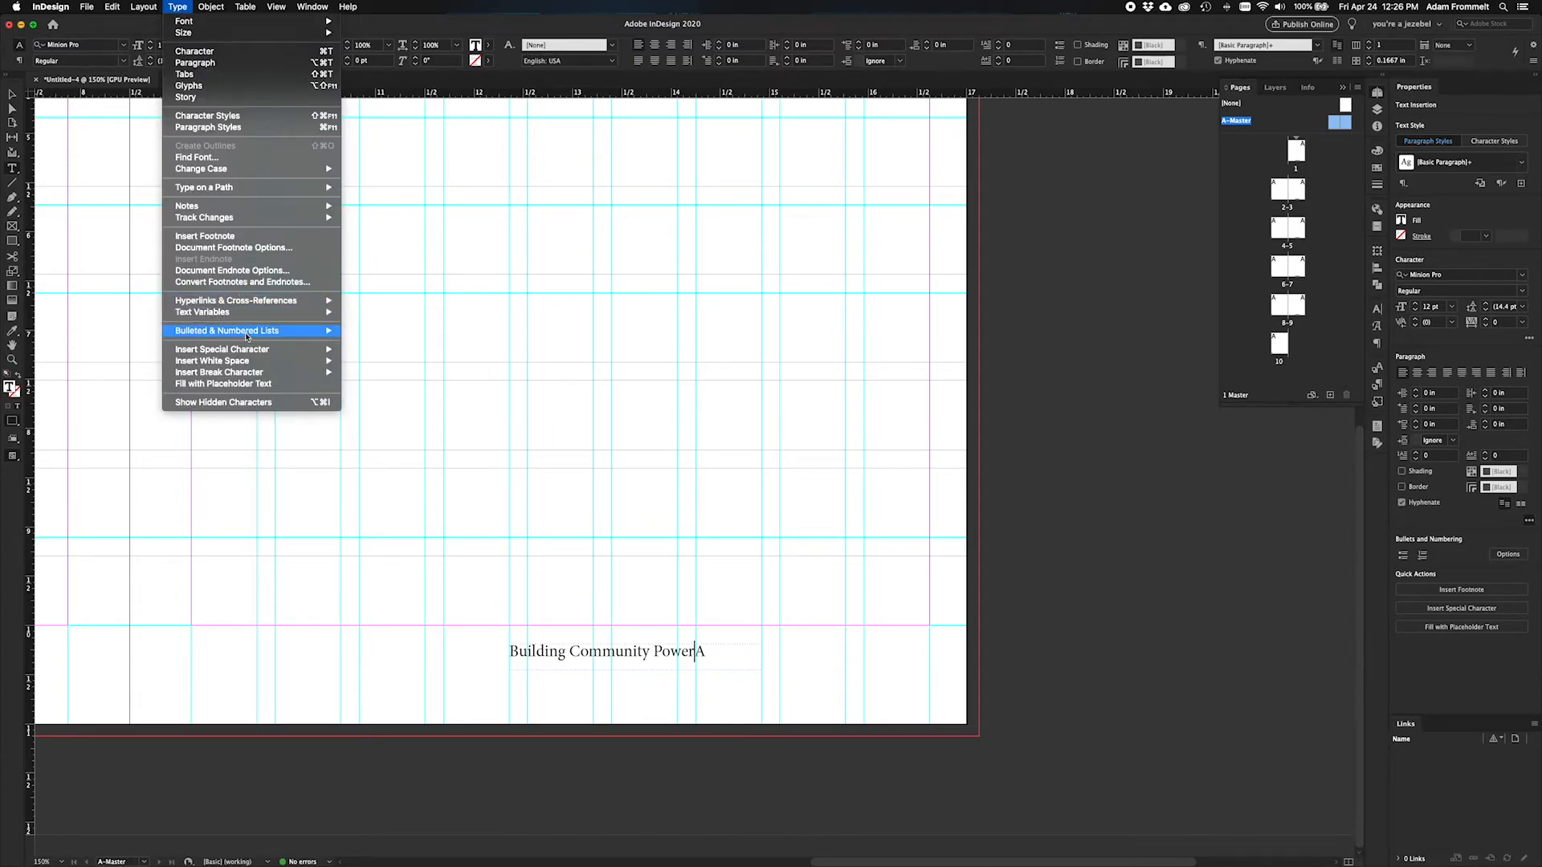
mouse_move(253, 354)
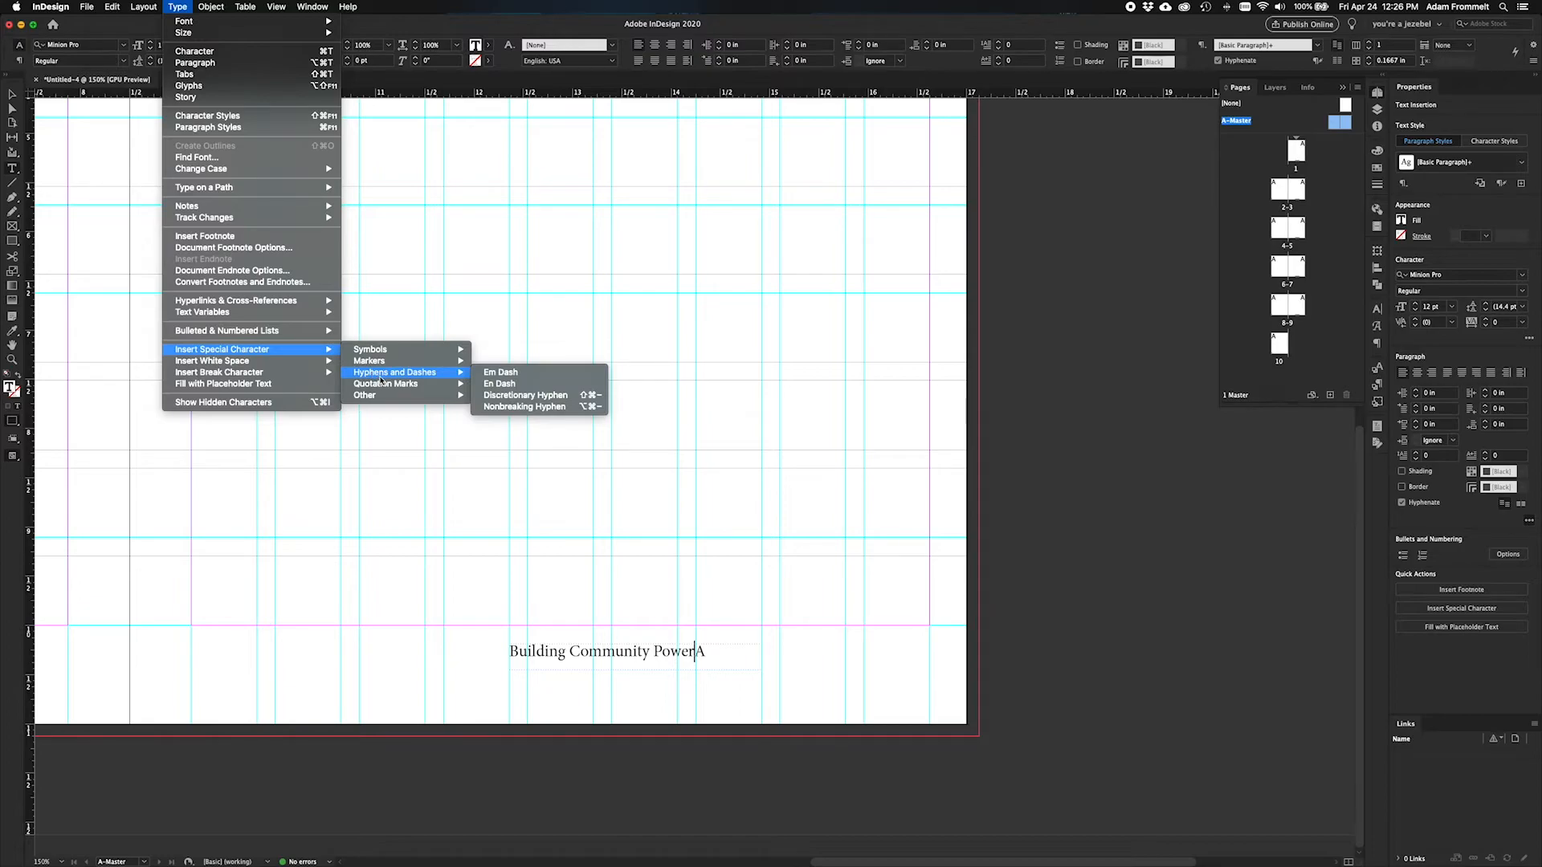
mouse_move(313, 364)
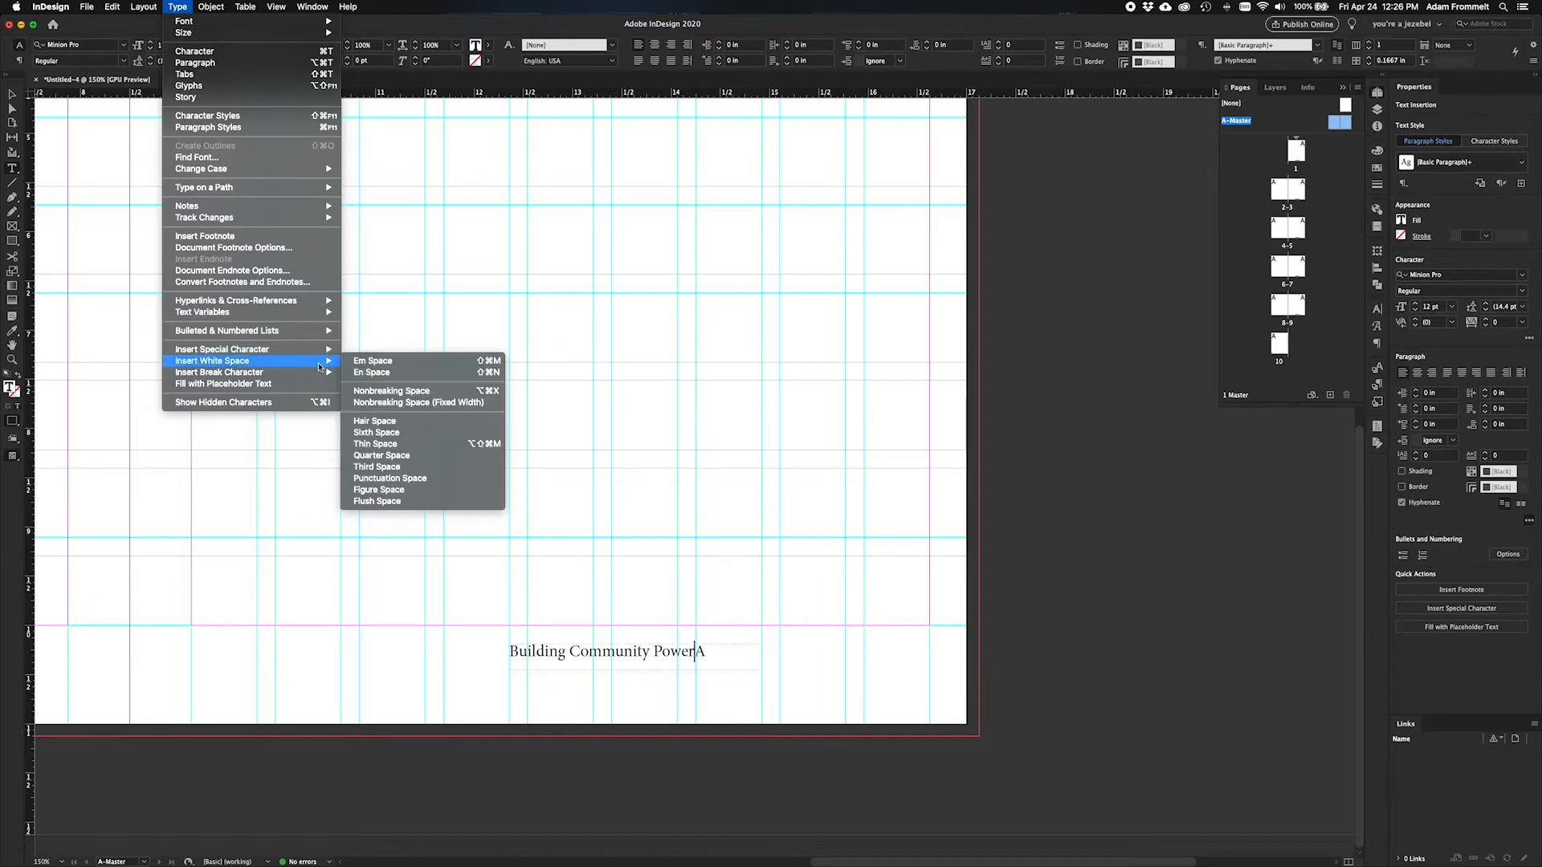
click(391, 371)
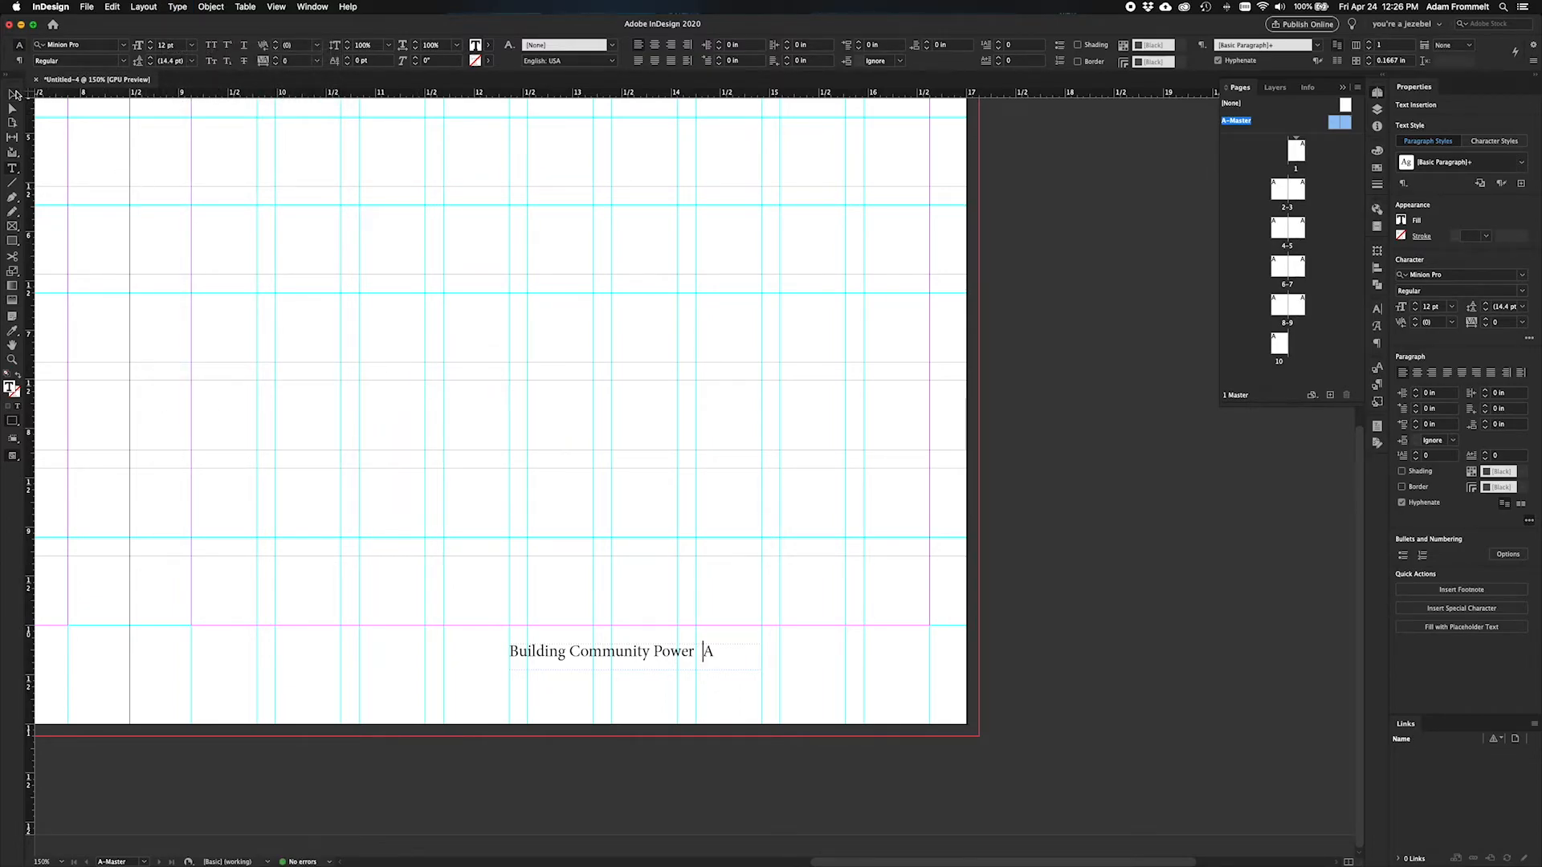
click(11, 95)
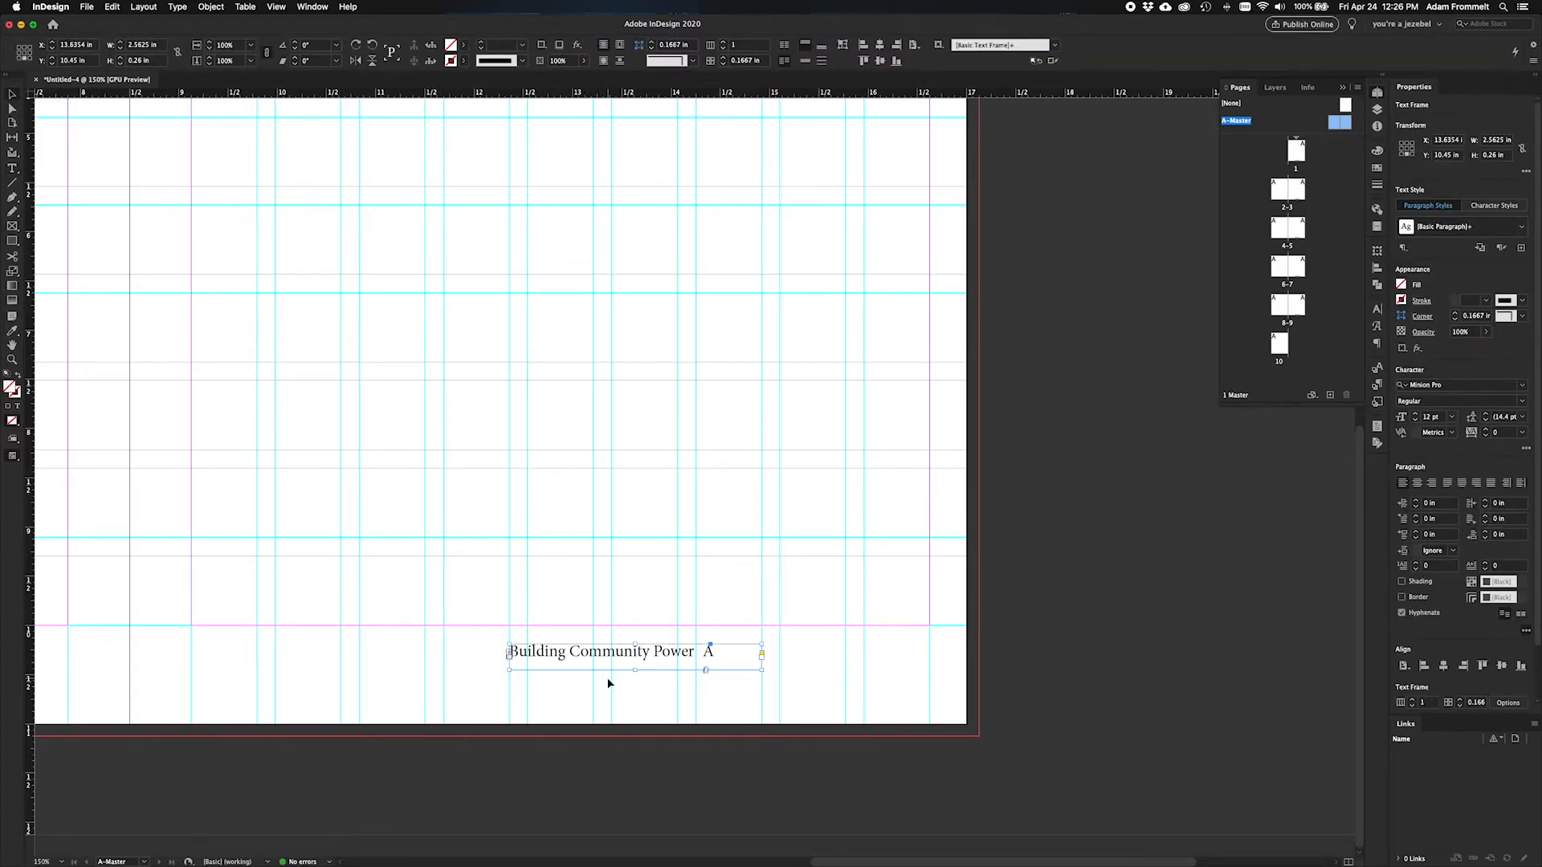
Set the text of both master-page footer frames to Helvetica Neue LT Std 47 Light Condensed.
scroll(652, 675, left, 10)
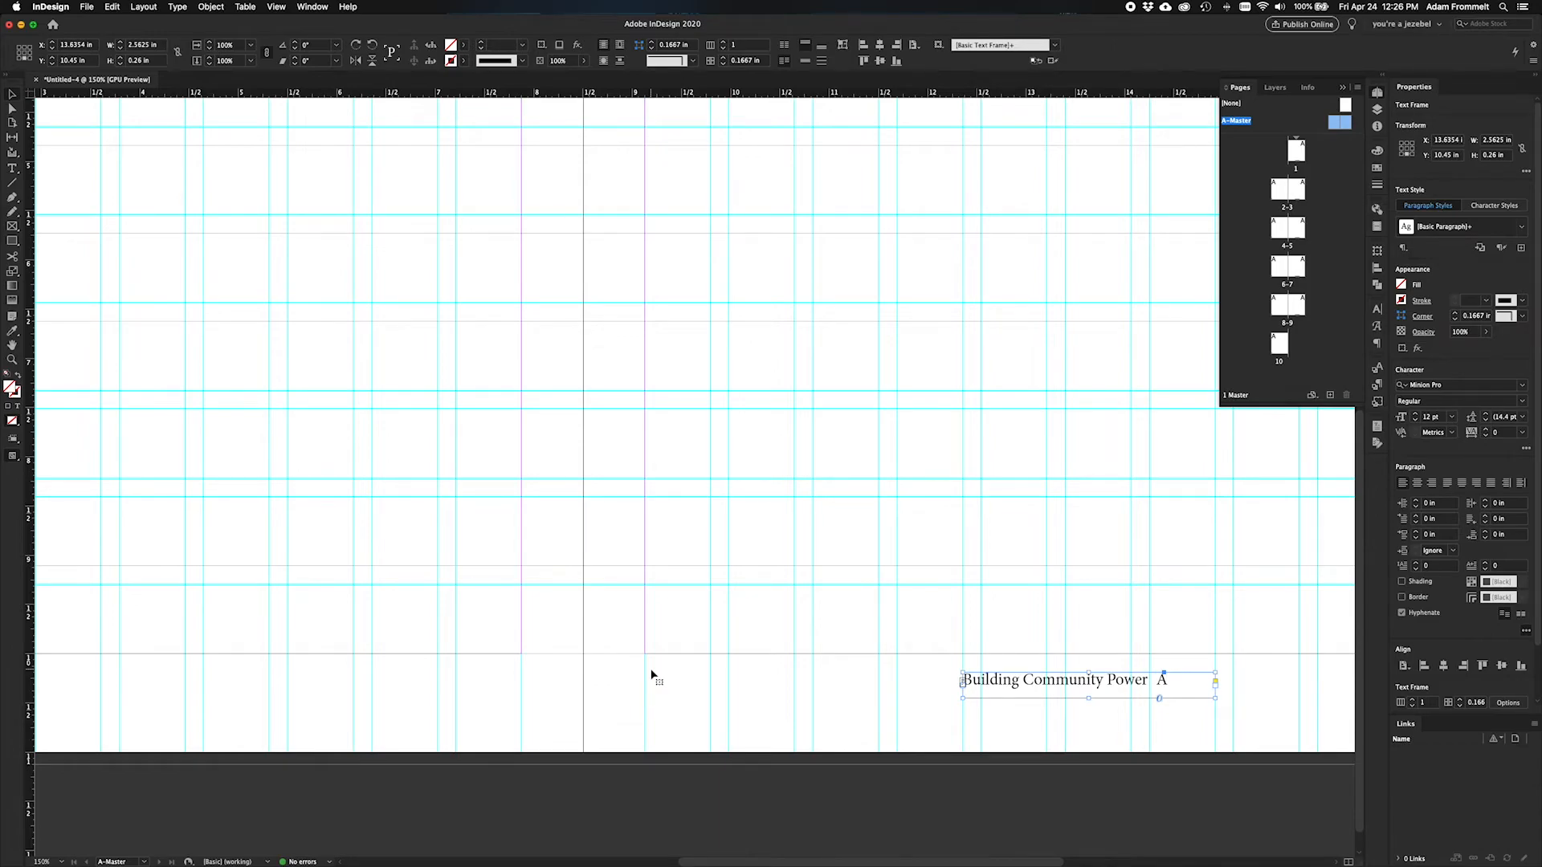
scroll(652, 675, down, 3)
drag(225, 808, 1065, 789)
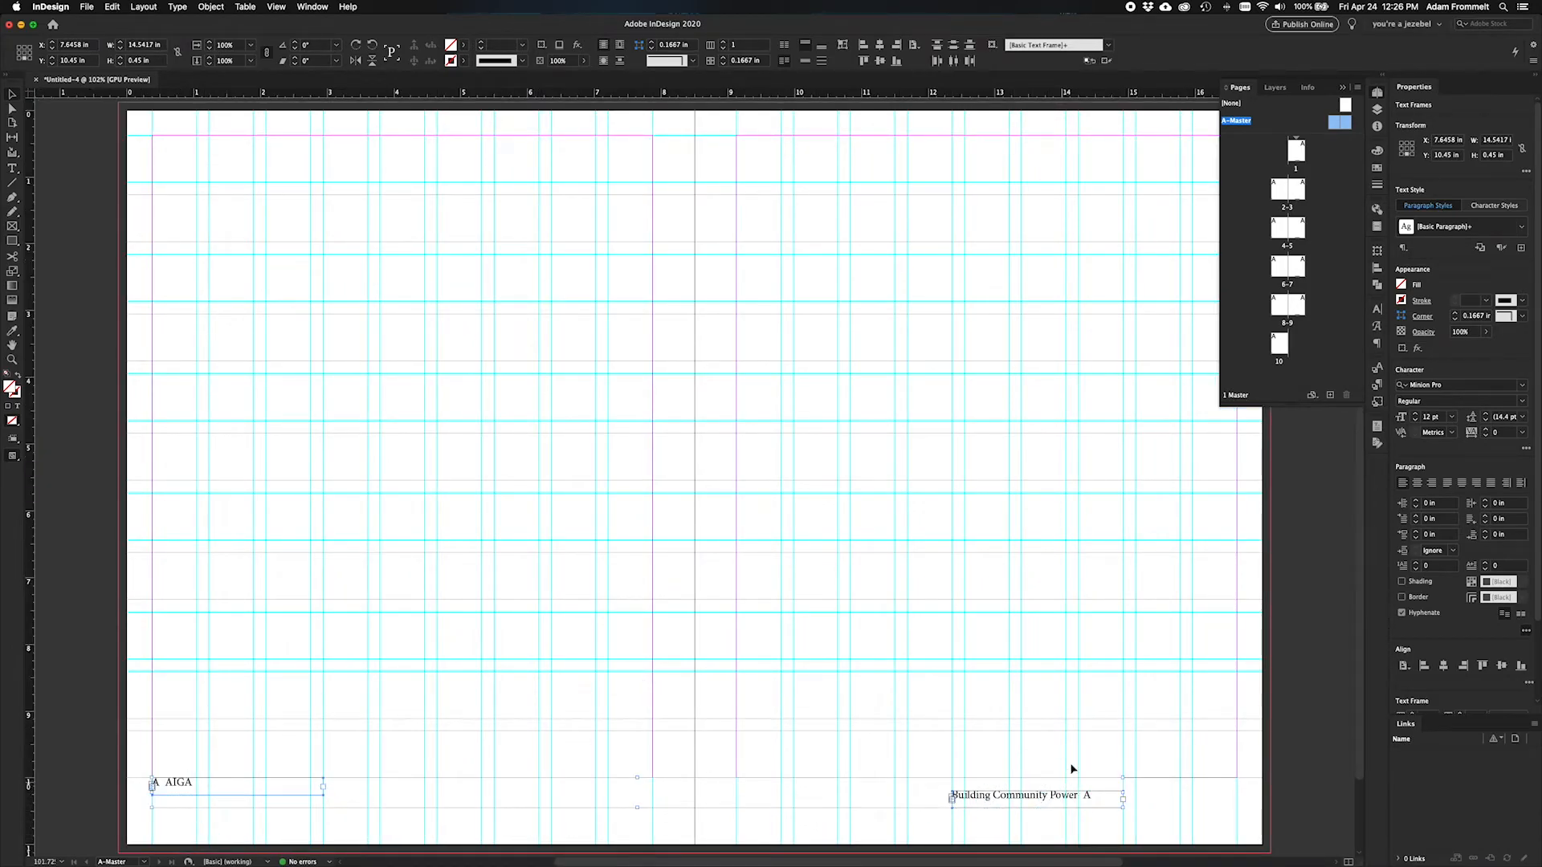
click(1521, 384)
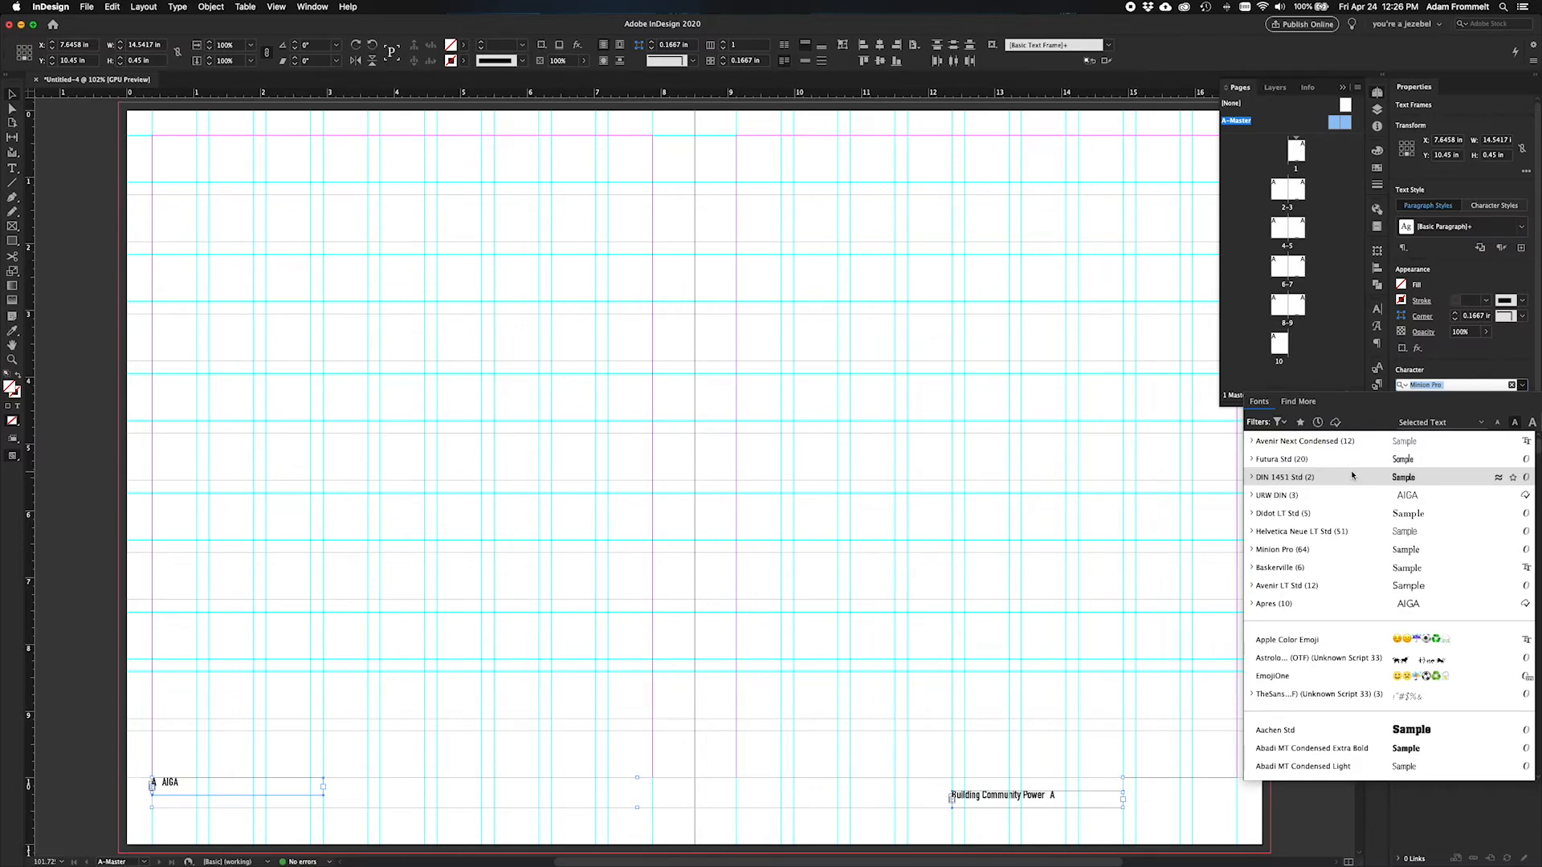
scroll(1351, 475, down, 15)
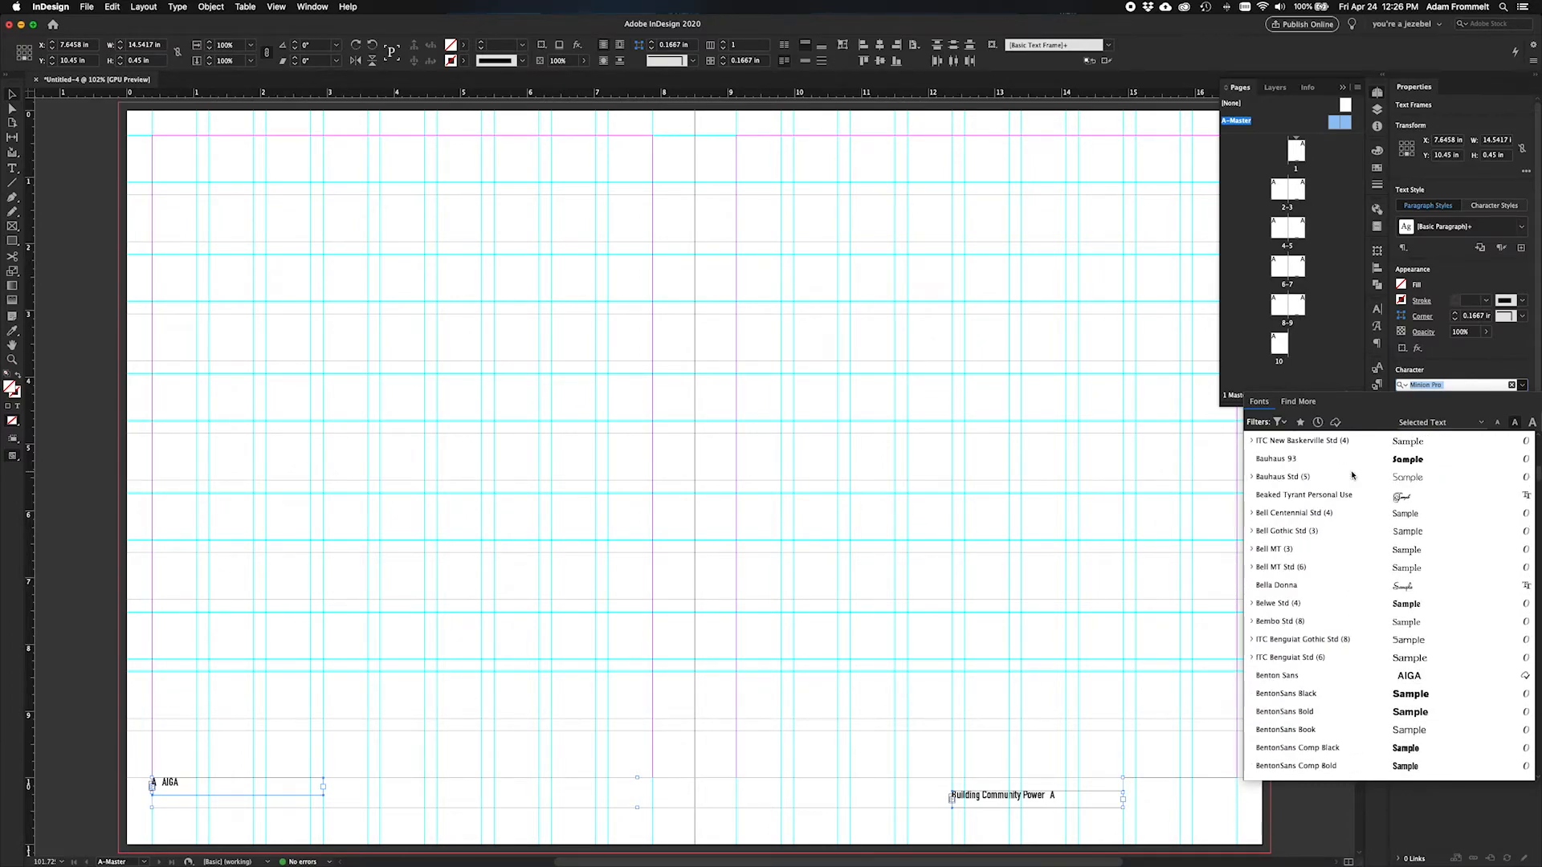
scroll(1351, 475, down, 20)
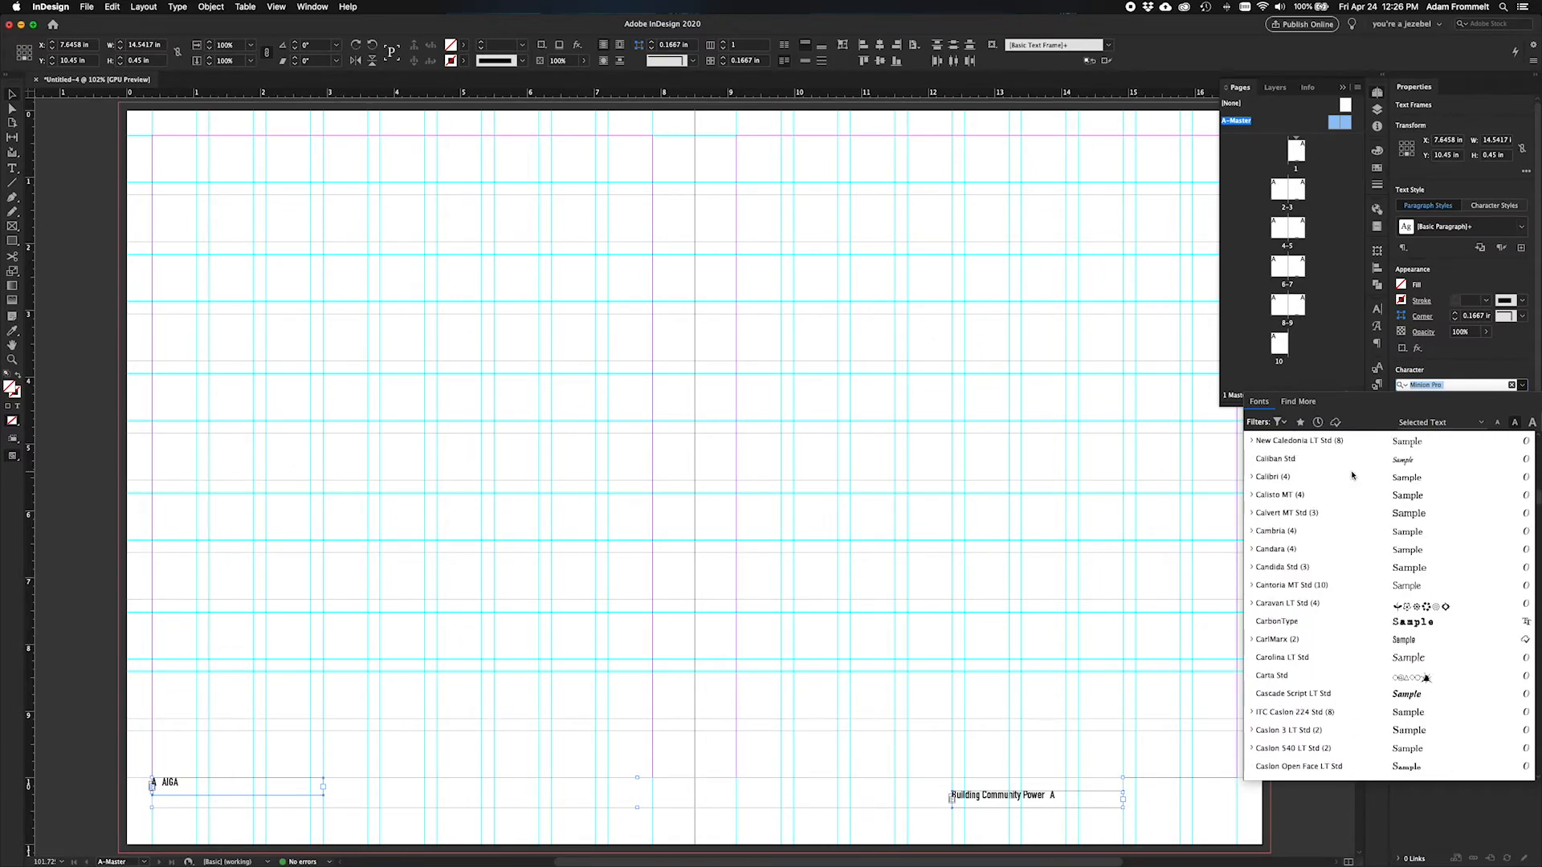
scroll(1351, 476, down, 20)
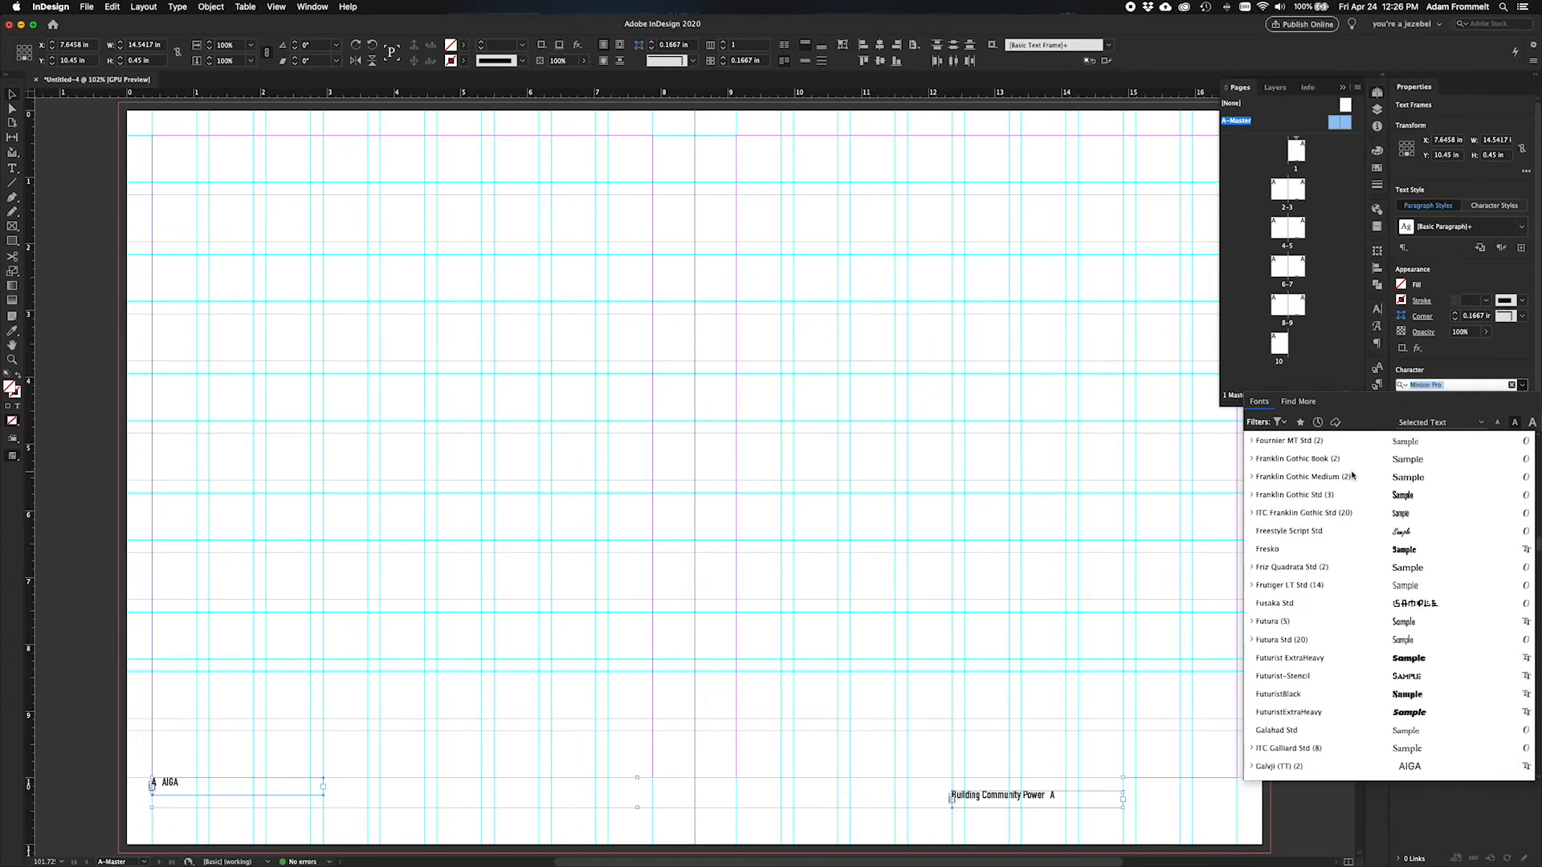
scroll(1351, 475, down, 15)
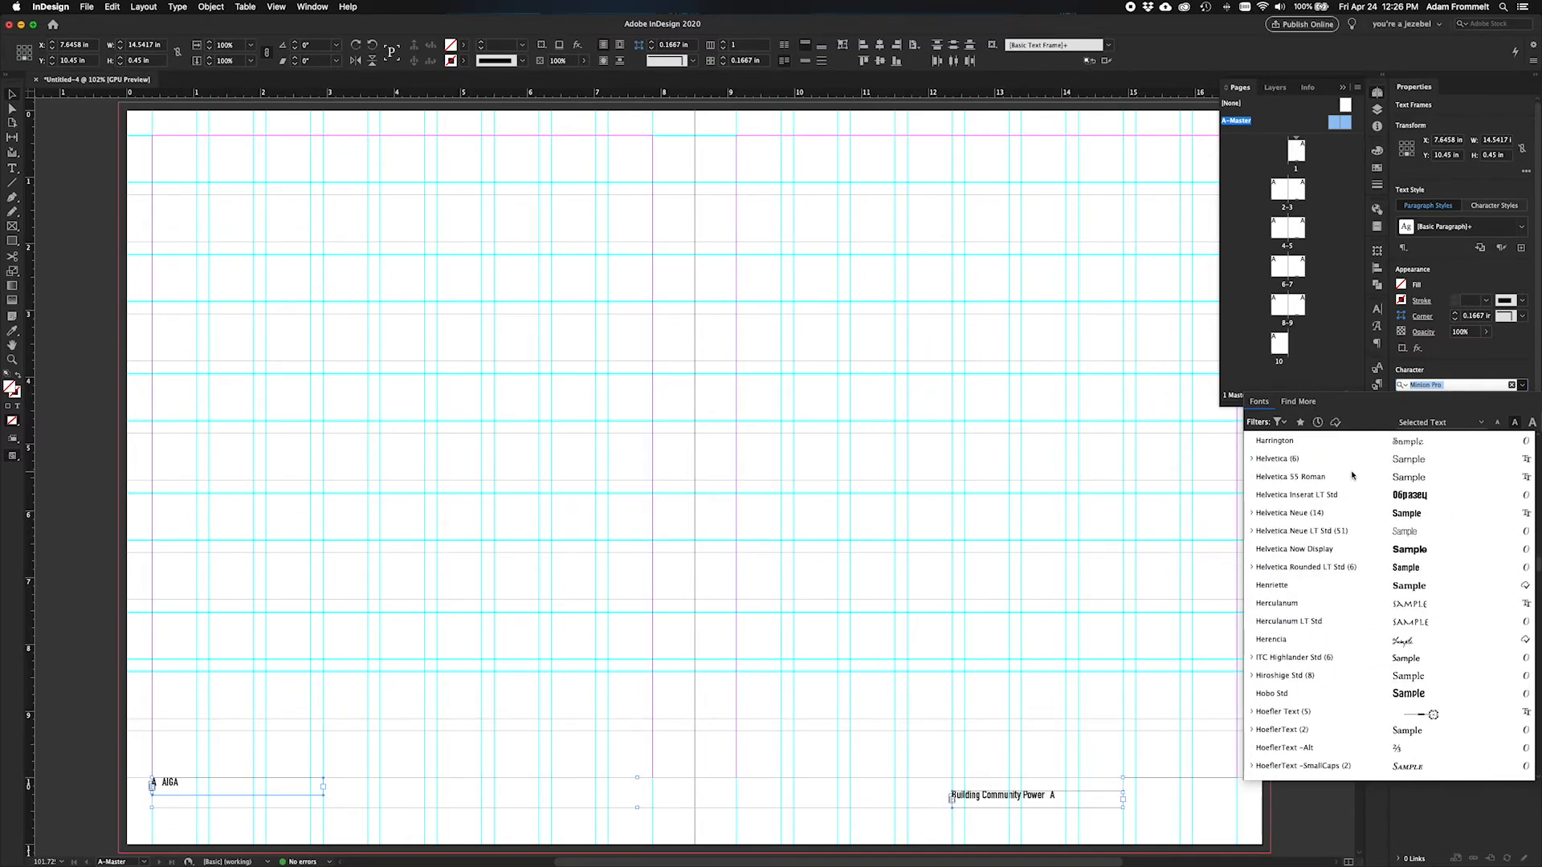
click(1251, 533)
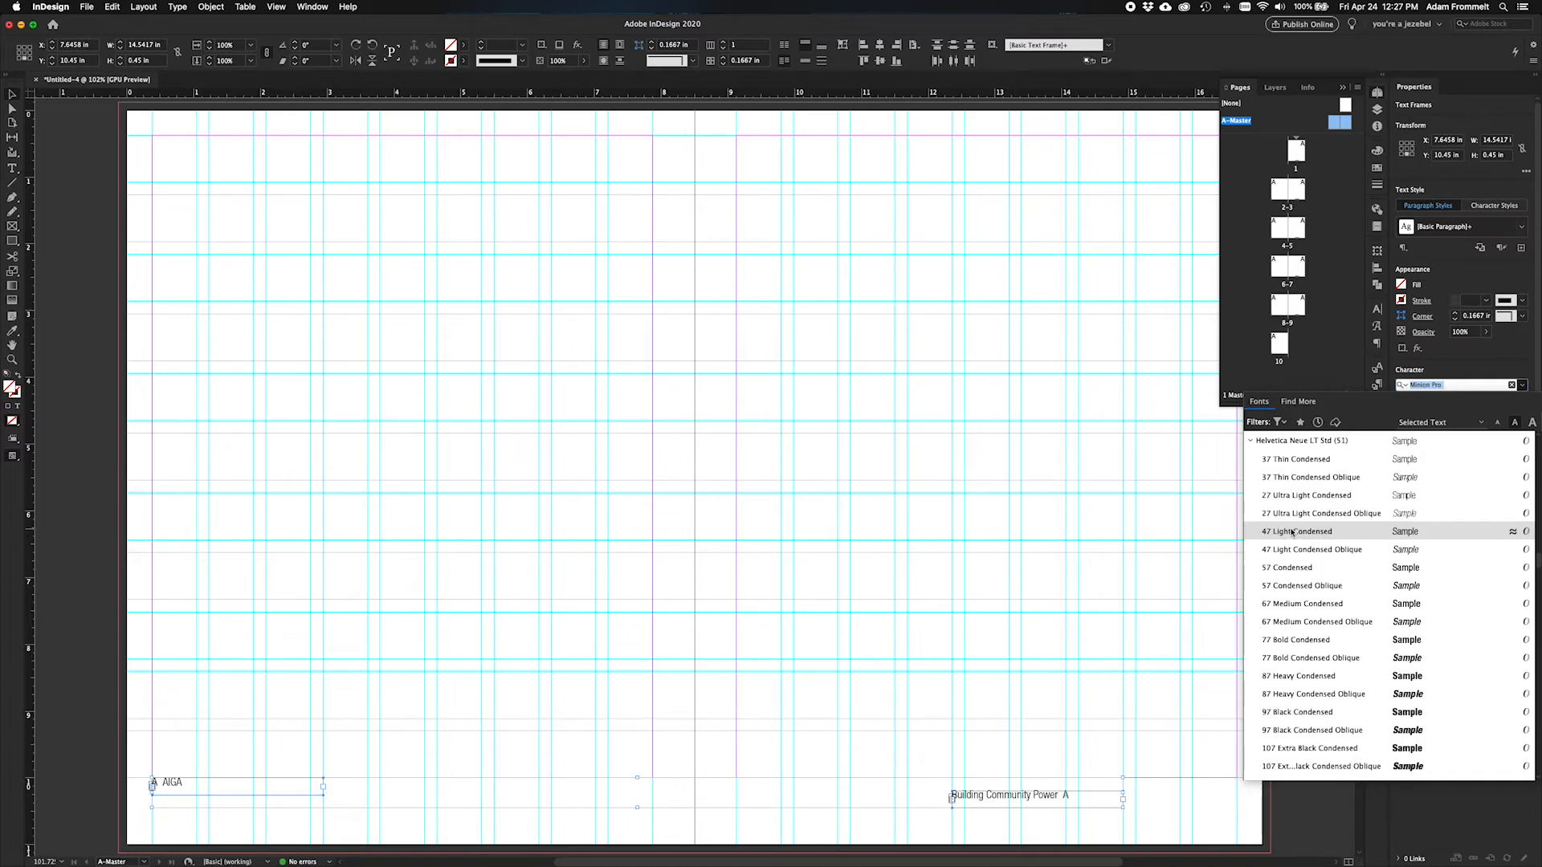
click(1292, 532)
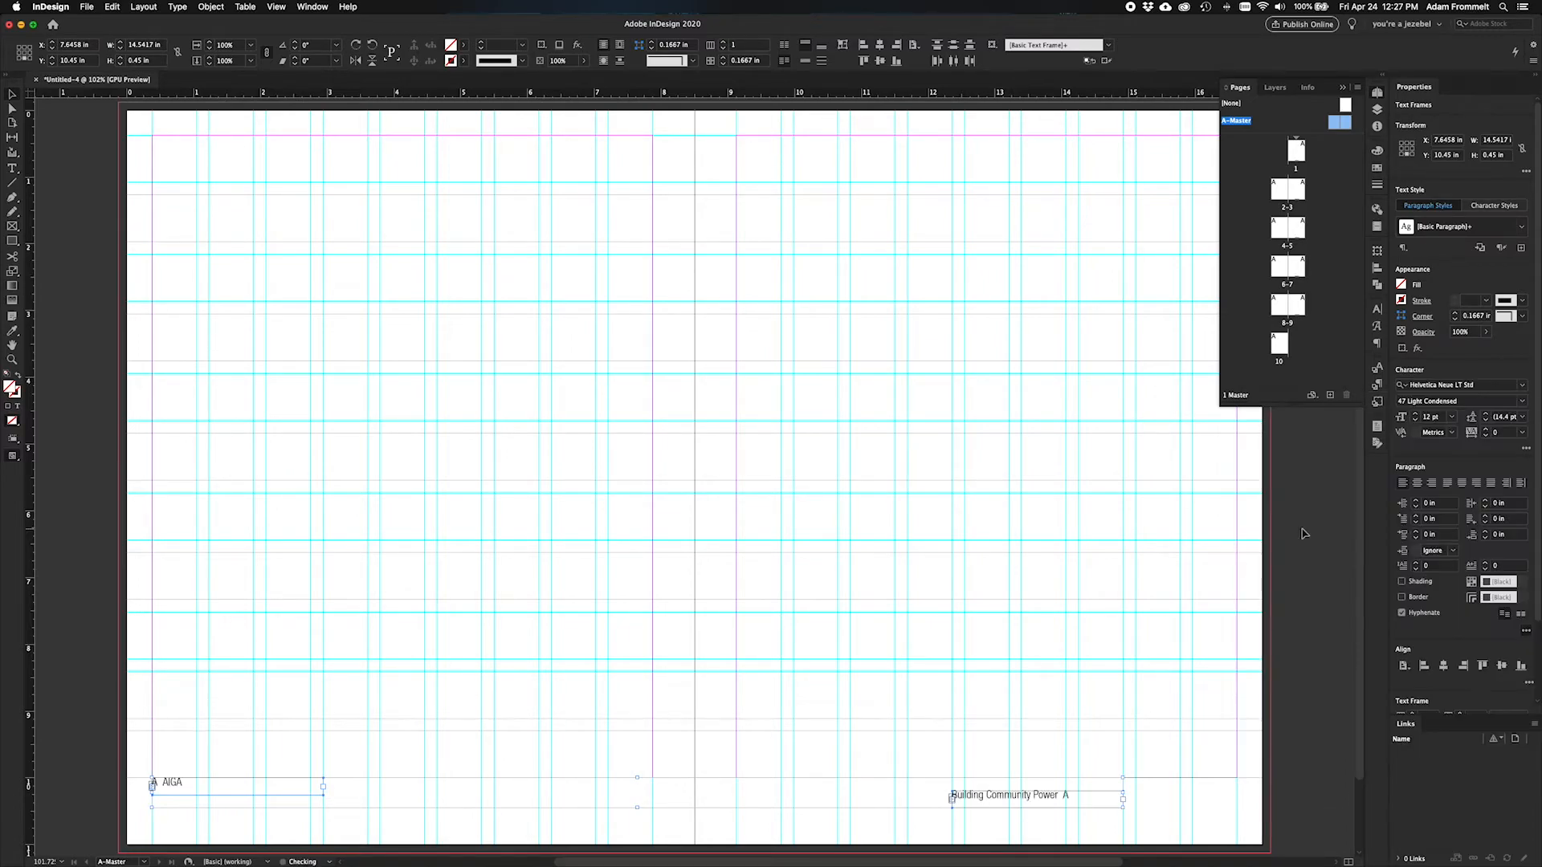
Set both footers' text to 9 pt with Optical kerning and 10 pt leading, and deselect the frames.
click(1415, 423)
click(1415, 423)
click(1414, 422)
click(1414, 422)
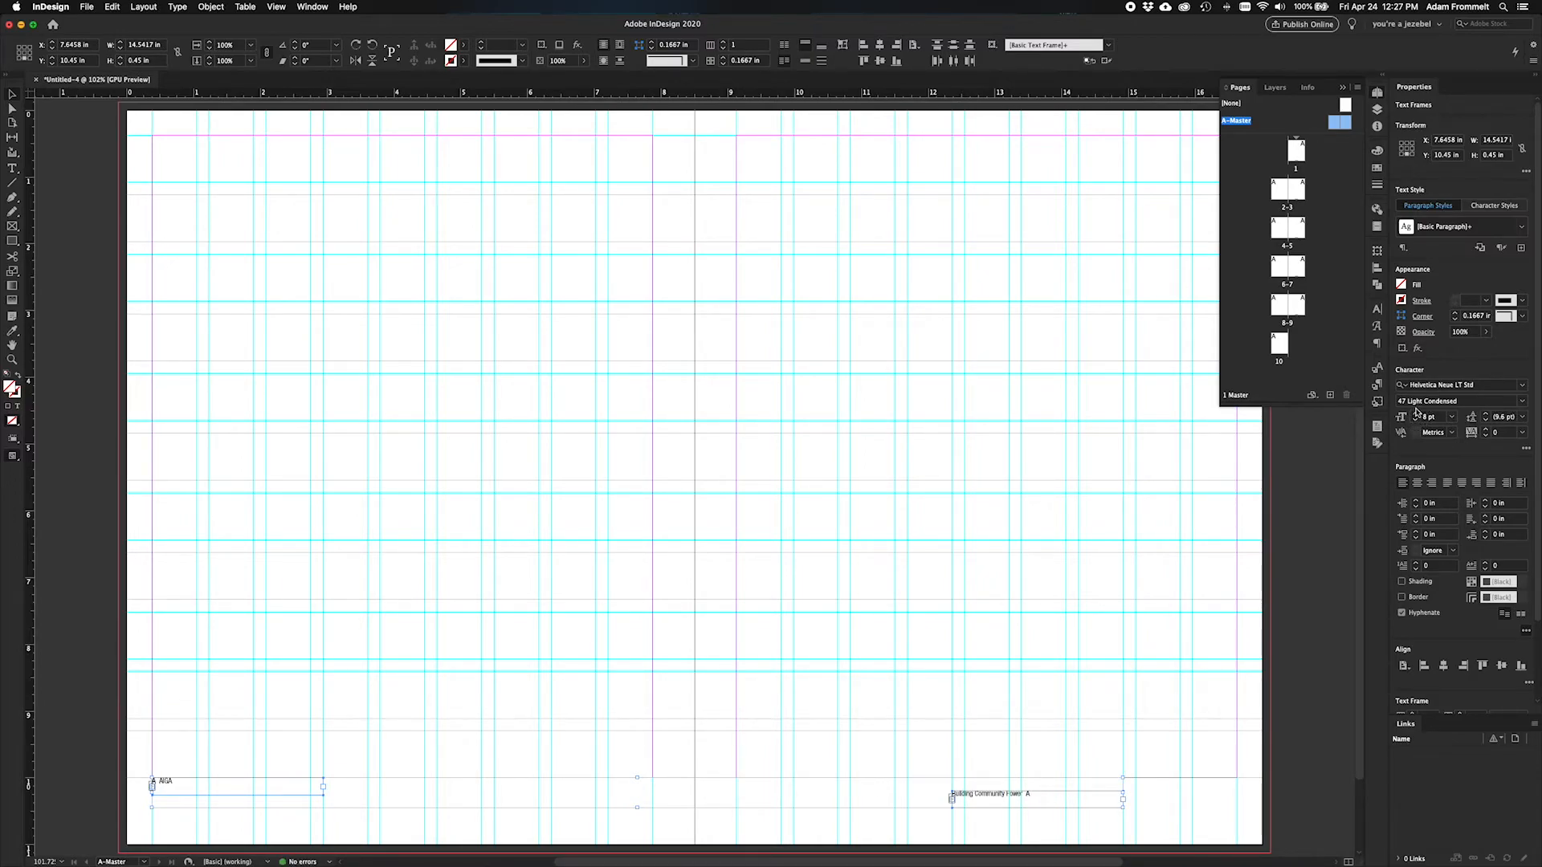
click(1415, 415)
click(1450, 433)
click(1444, 446)
click(1485, 421)
click(278, 786)
click(388, 809)
click(406, 806)
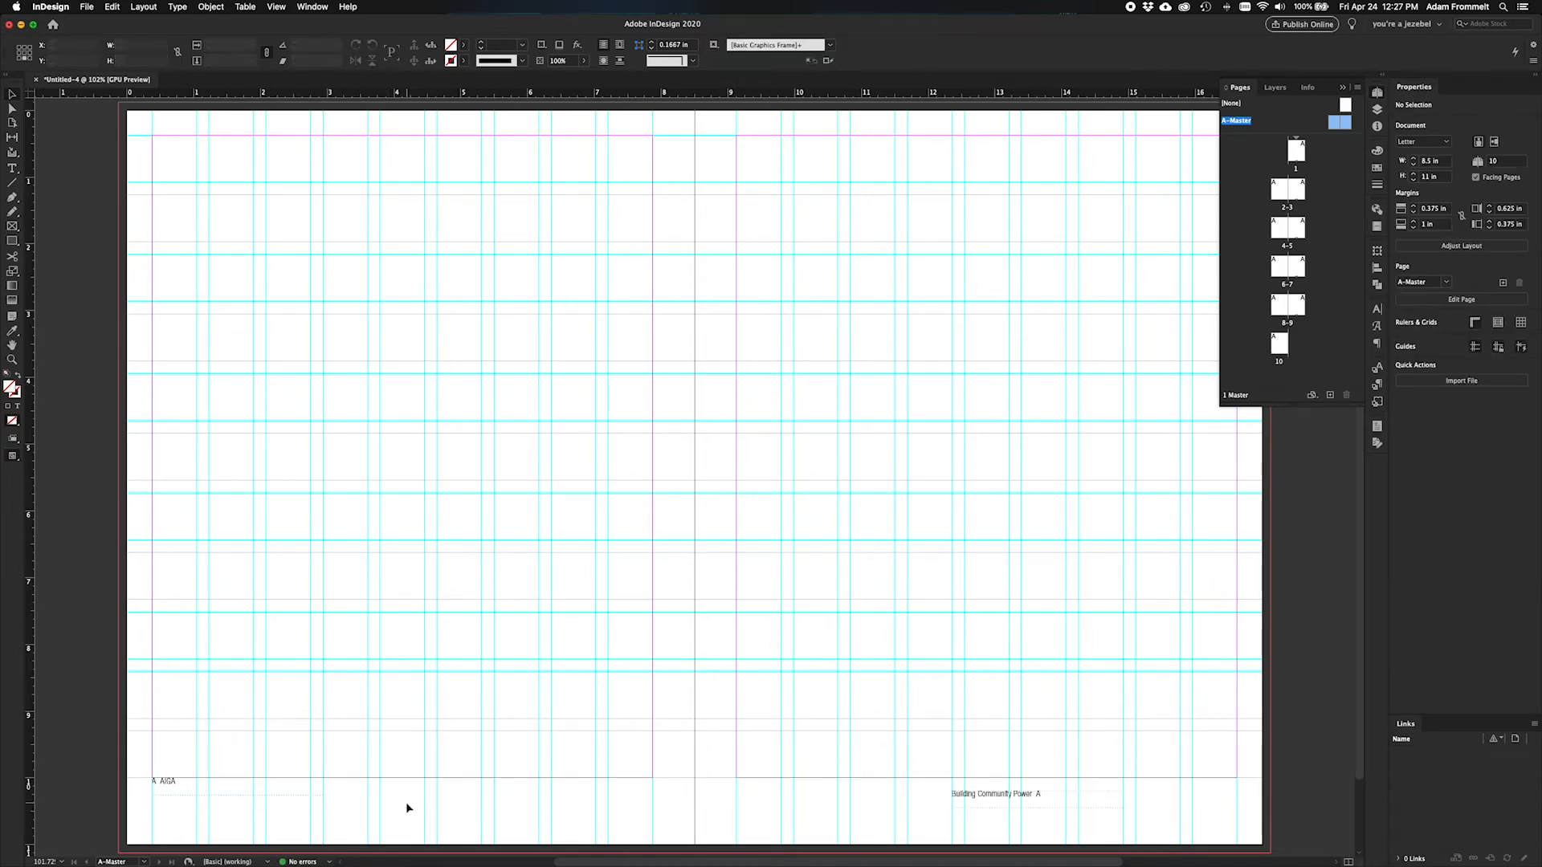
Move the left footer frame inward along the bottom margin so its left edge sits on the column guide at about 1.9 in.
drag(165, 784, 216, 790)
click(169, 795)
drag(171, 793, 269, 784)
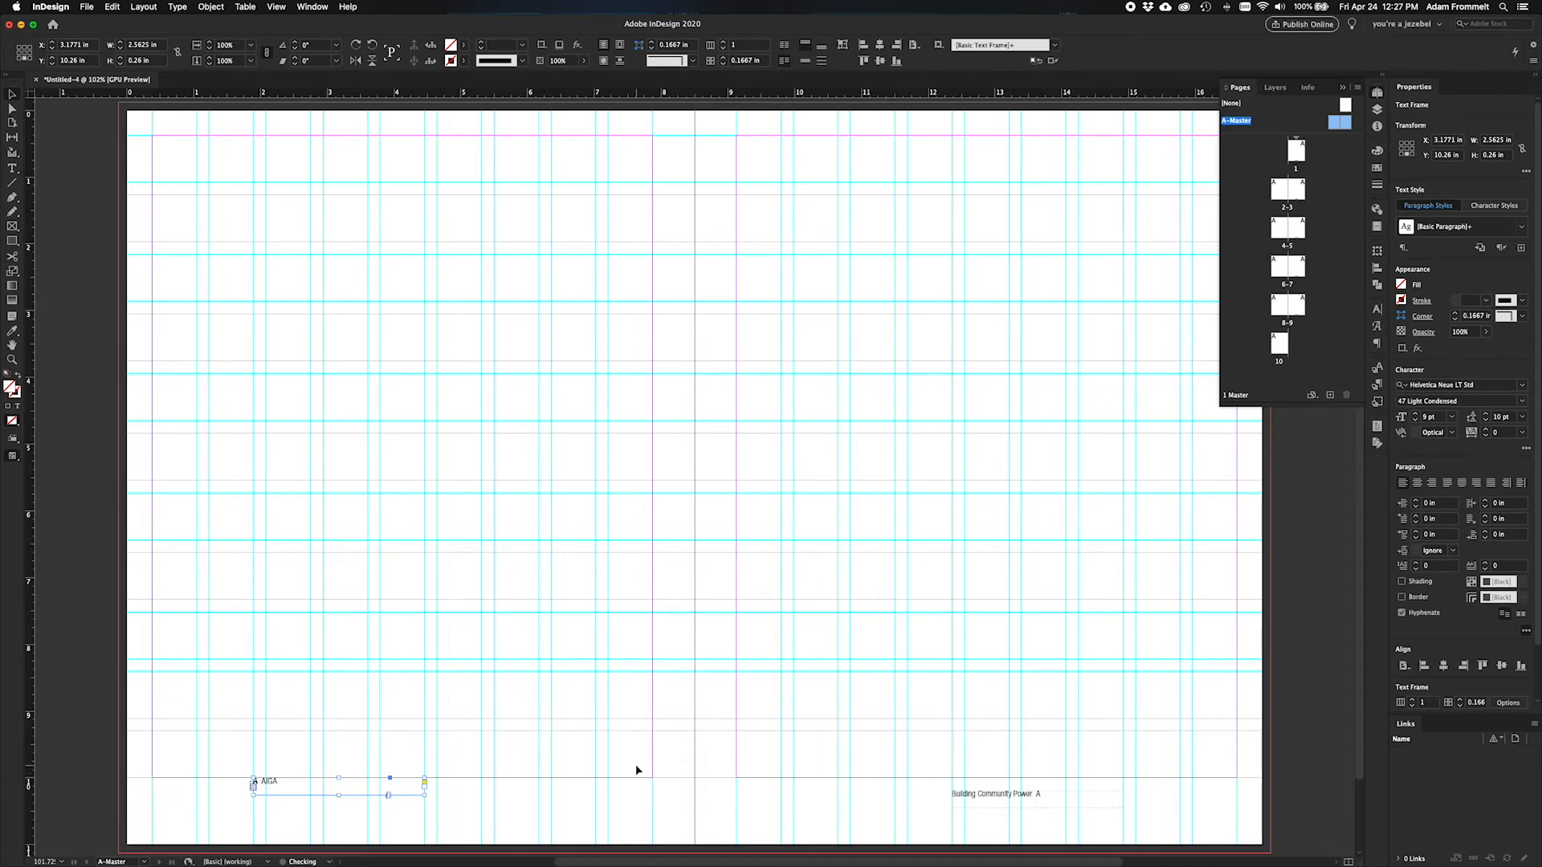
Fit both footer frames to their text and move the right one up to the bottom margin, ending at the guide near 15.1 in.
click(999, 799)
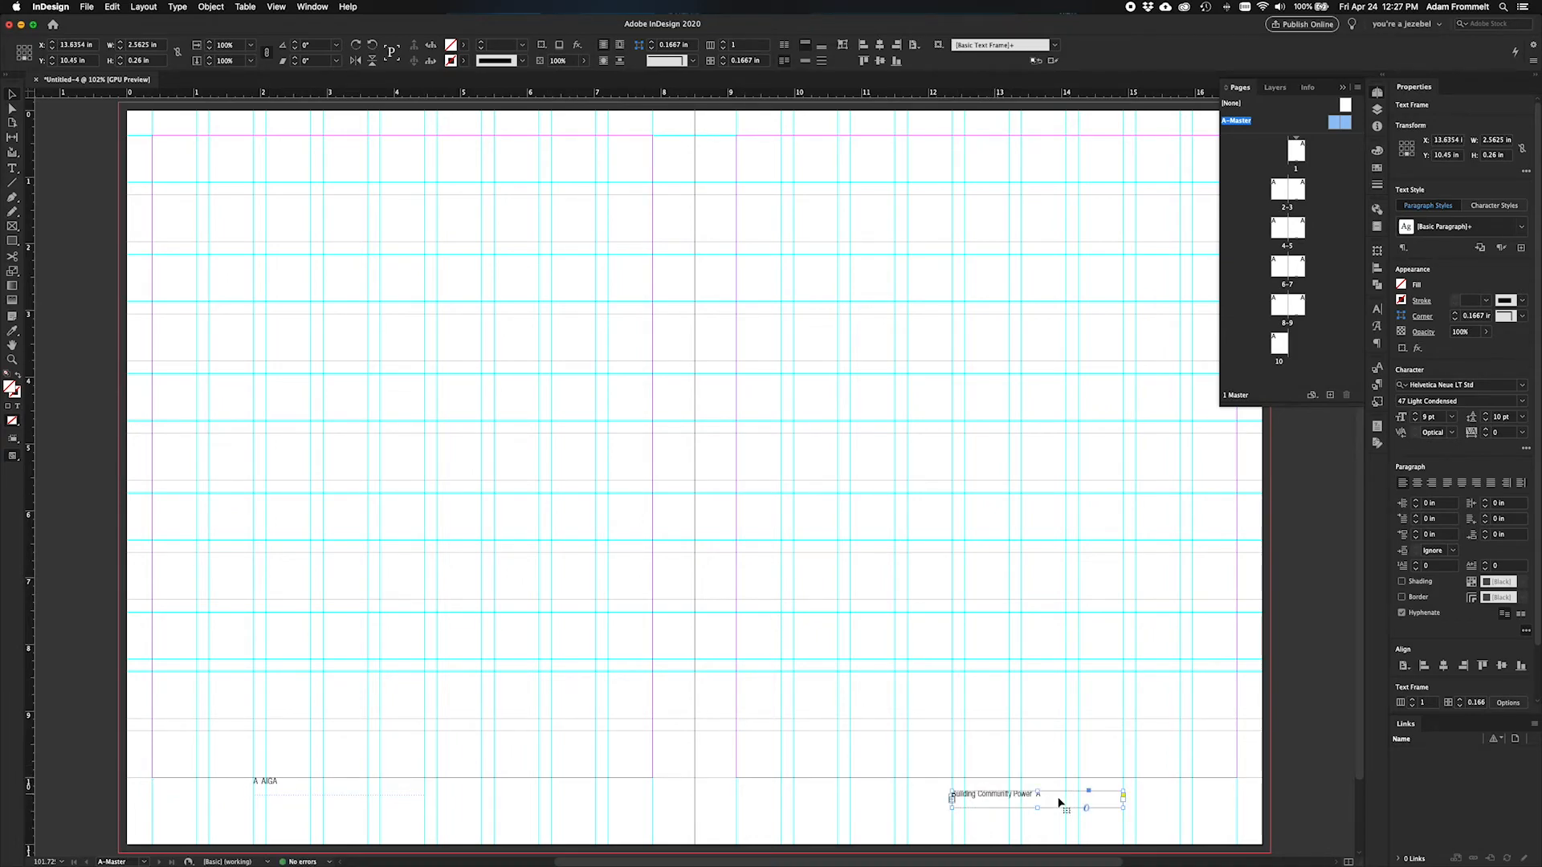
double_click(1123, 808)
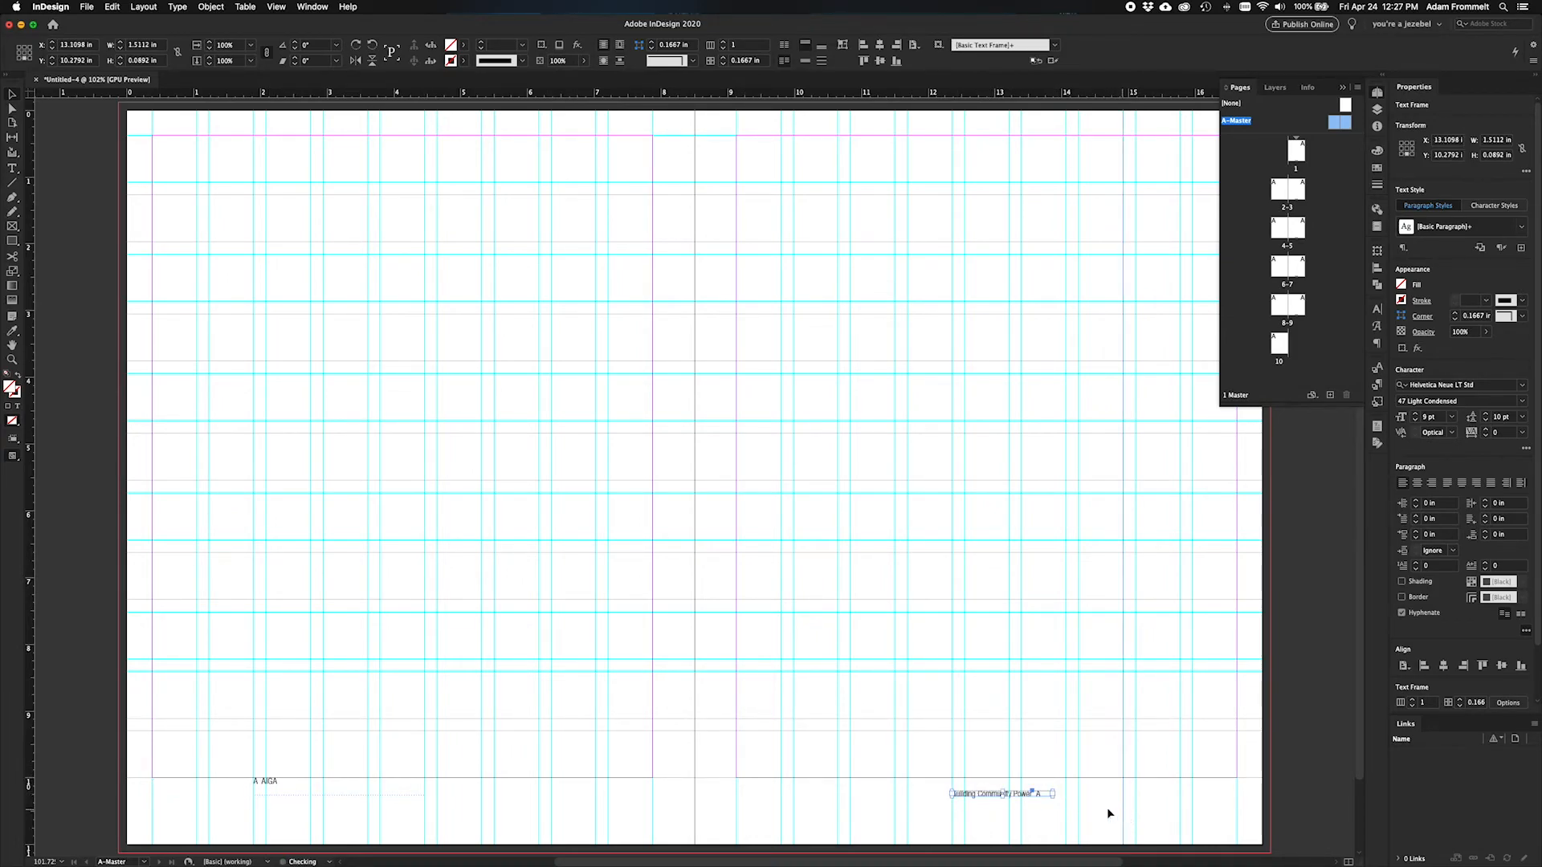
drag(981, 795, 1076, 786)
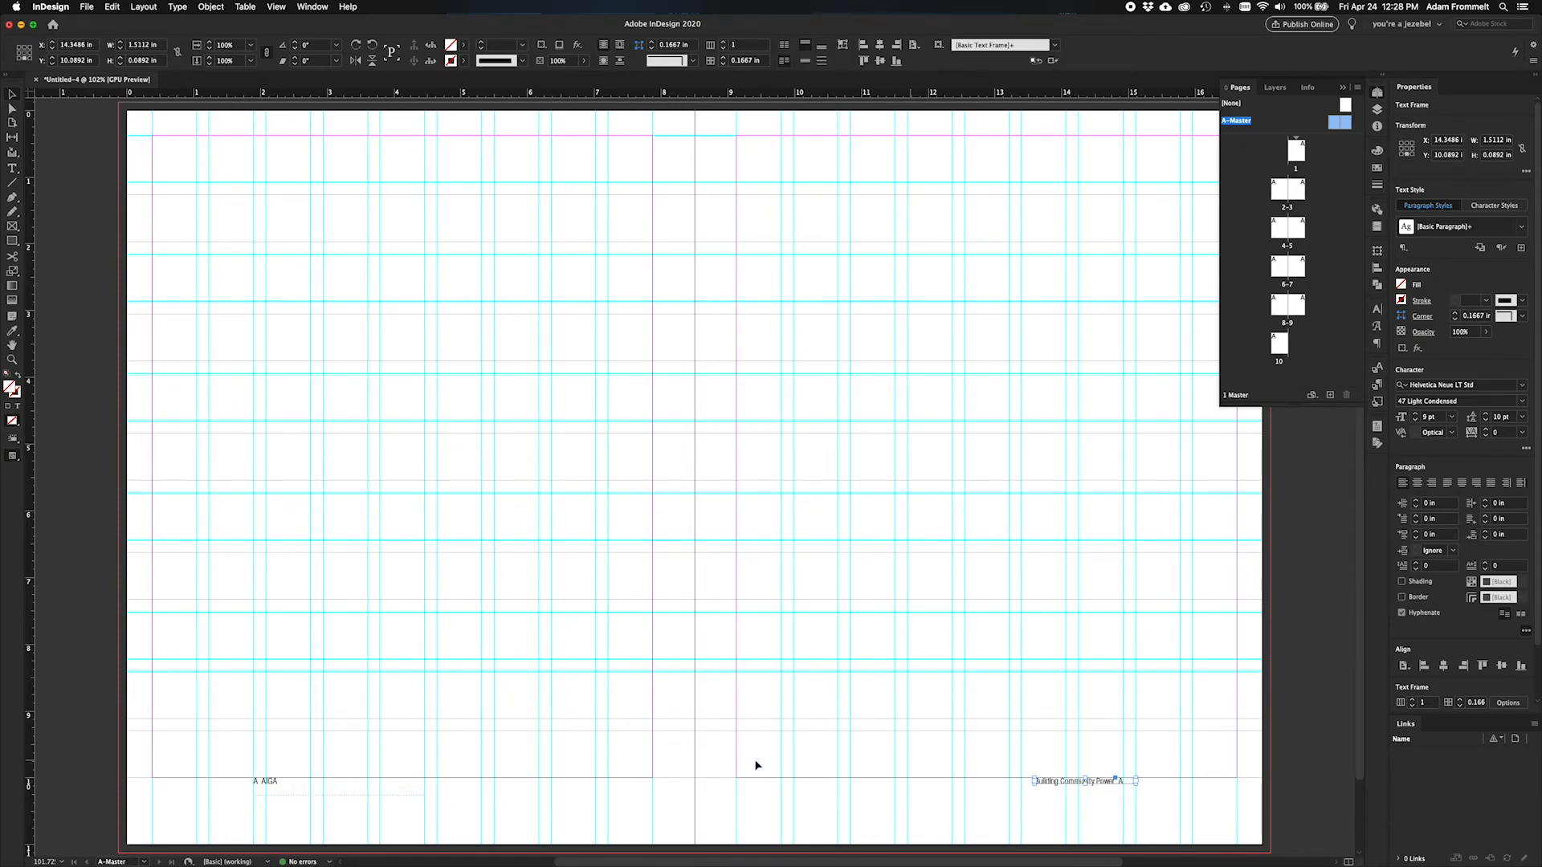
click(391, 795)
double_click(424, 795)
Right-align the right footer's text and widen the right frame to about 1.71 in and the left frame to about 1.9 in.
click(1096, 785)
click(1432, 482)
drag(1034, 784, 1024, 797)
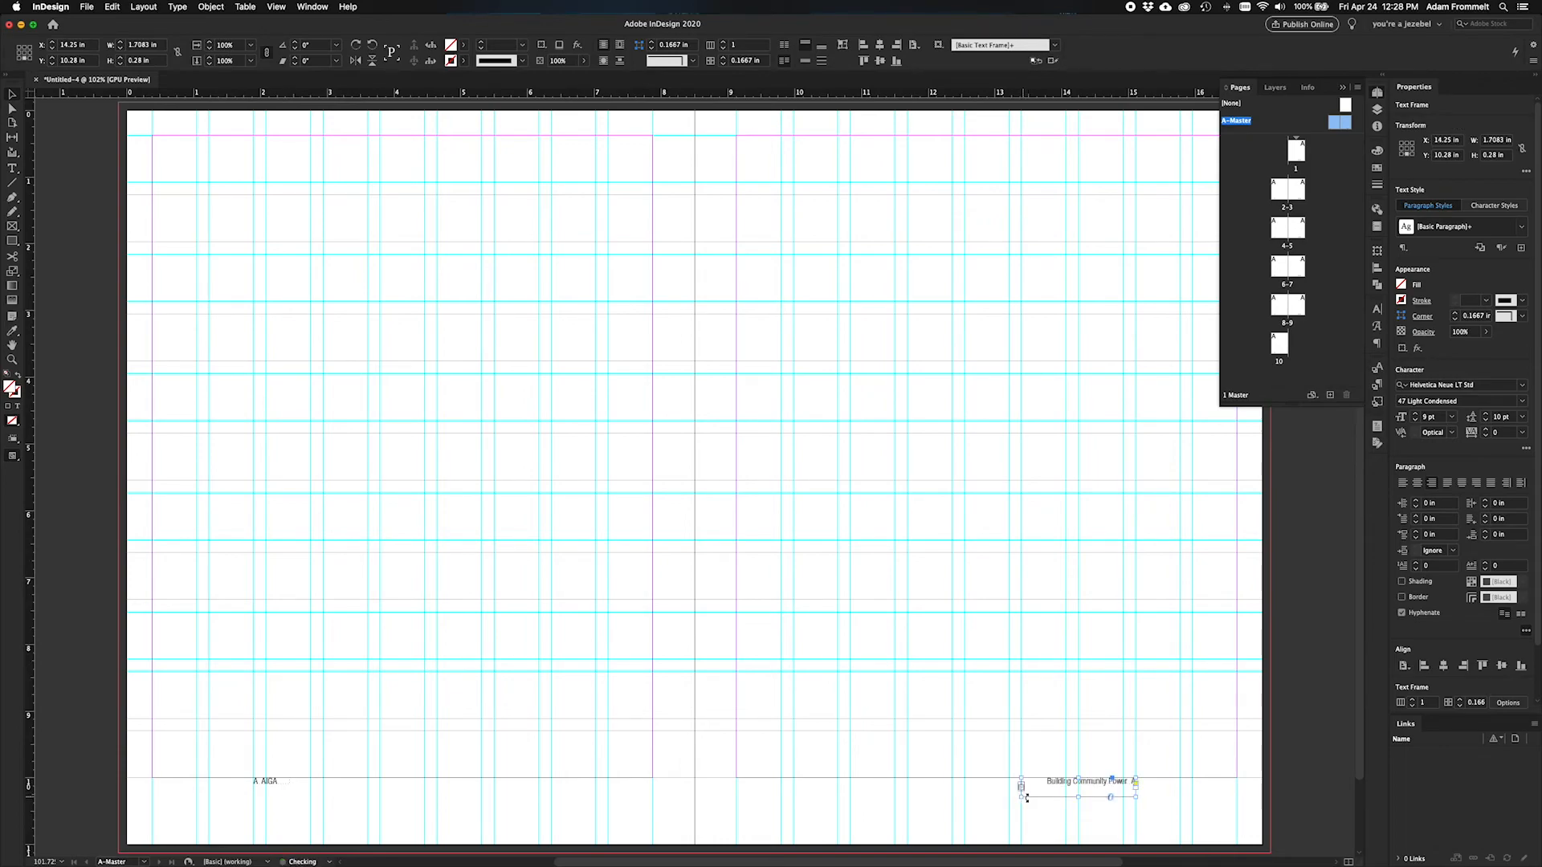
double_click(1078, 796)
click(283, 783)
mouse_move(290, 786)
mouse_down()
mouse_move(384, 790)
mouse_move(315, 786)
mouse_up()
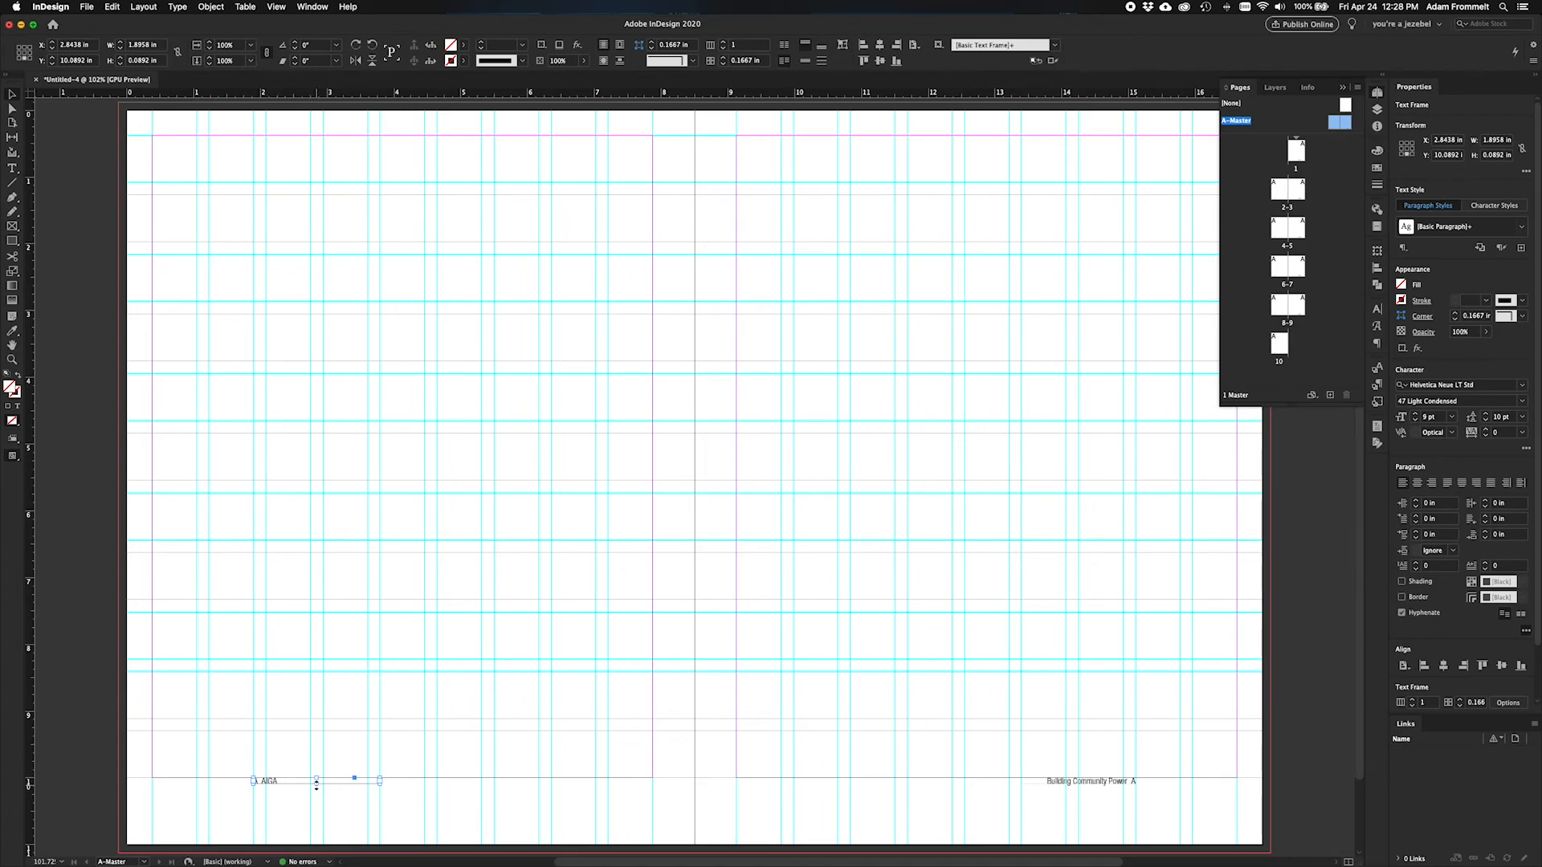
Move both footer frames down together to a Y position of 10.625 in, measured from the bottom-left reference point.
drag(288, 803, 1074, 784)
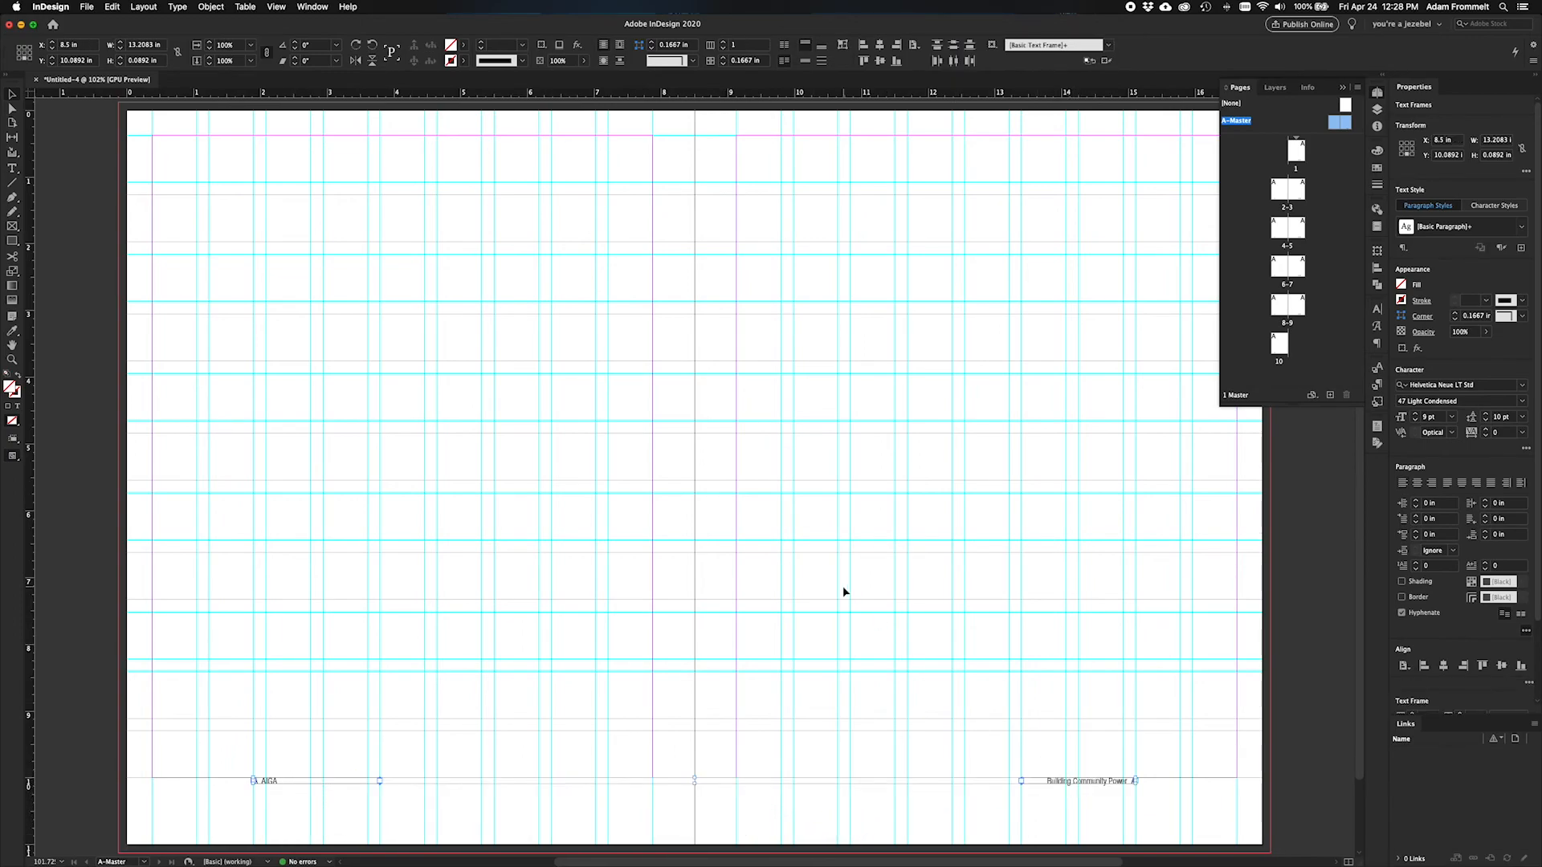
click(20, 48)
click(19, 61)
click(53, 62)
click(52, 62)
click(52, 61)
click(52, 61)
click(52, 62)
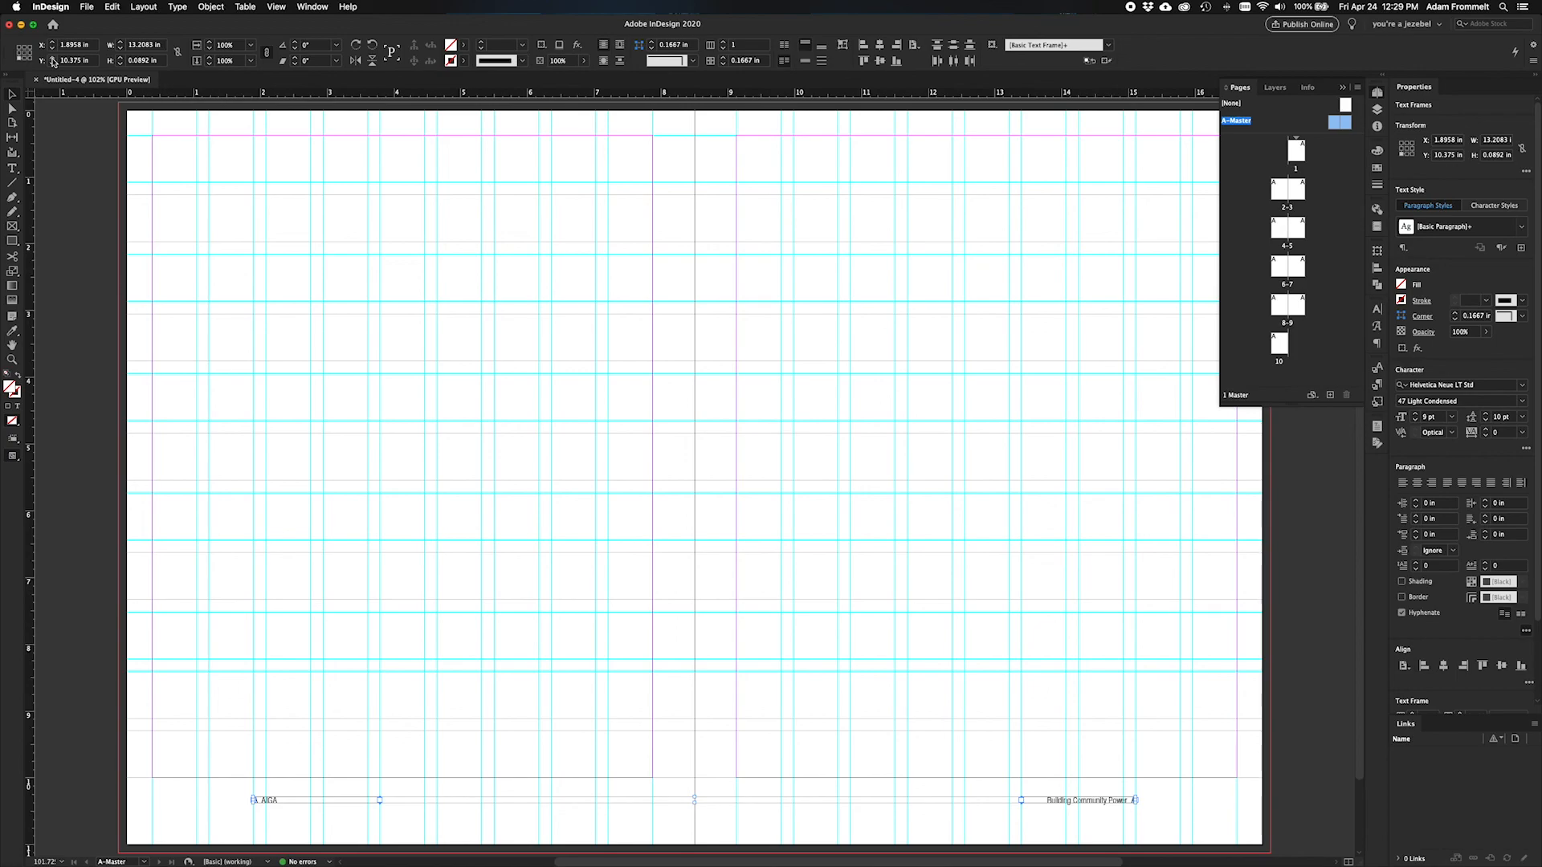
click(52, 62)
click(53, 62)
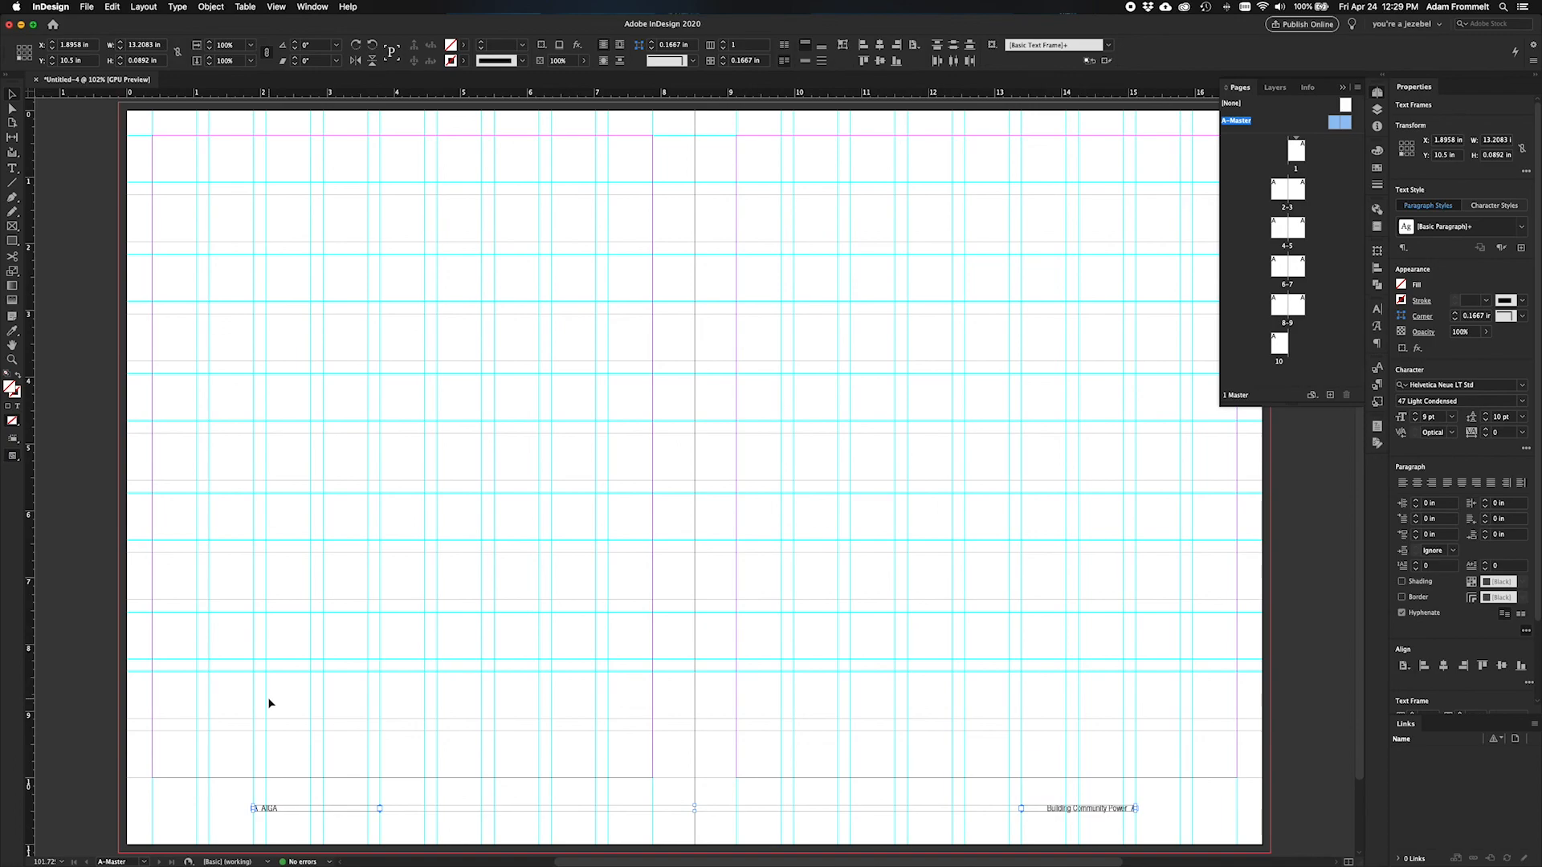
click(53, 61)
click(53, 60)
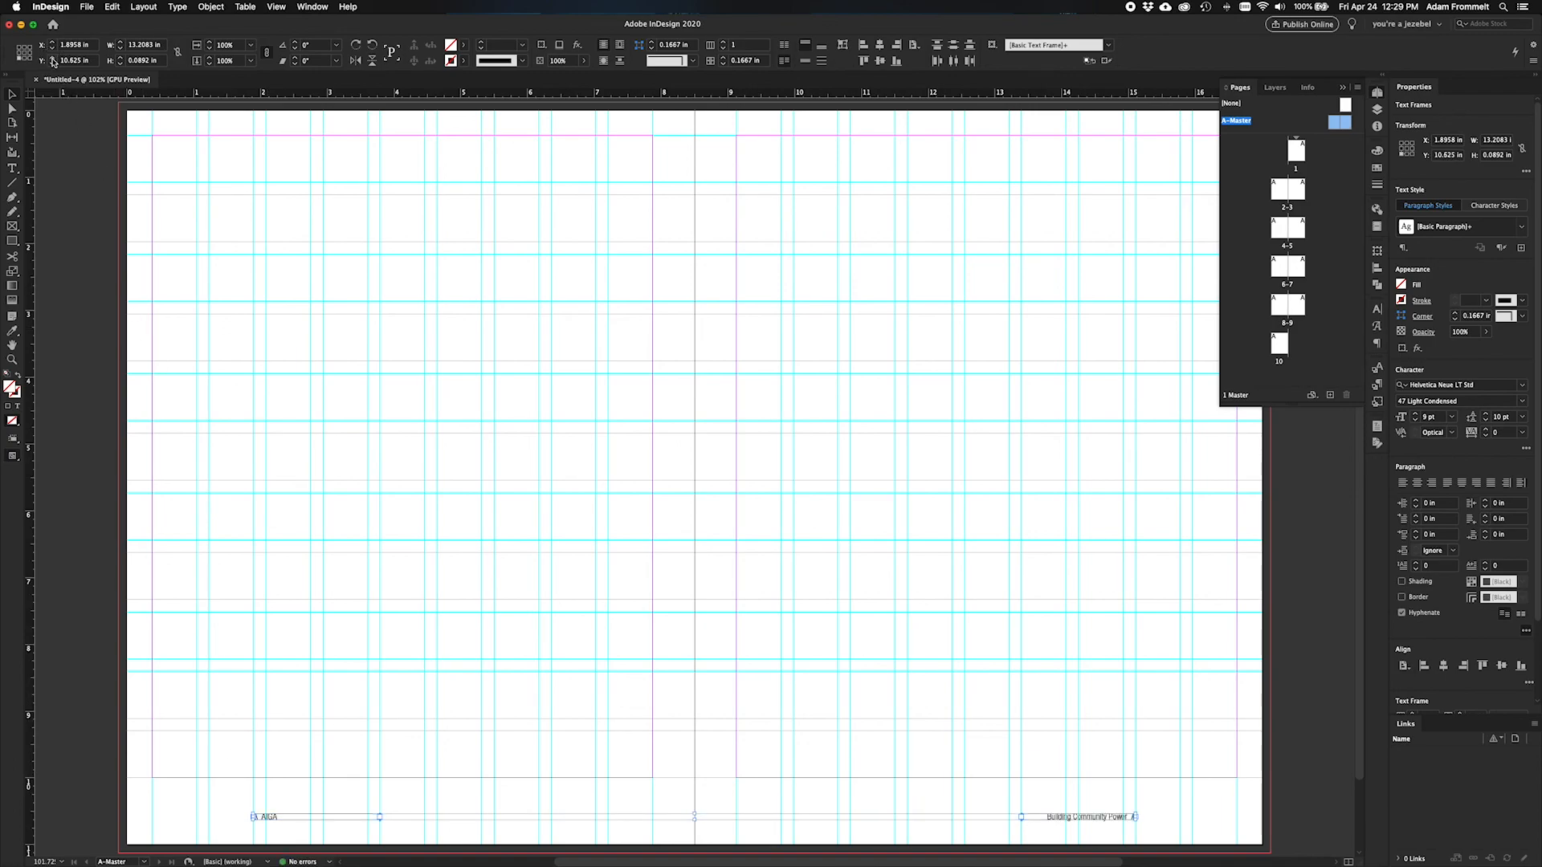
Preview the master spread without guides and return to the view with guides.
click(395, 601)
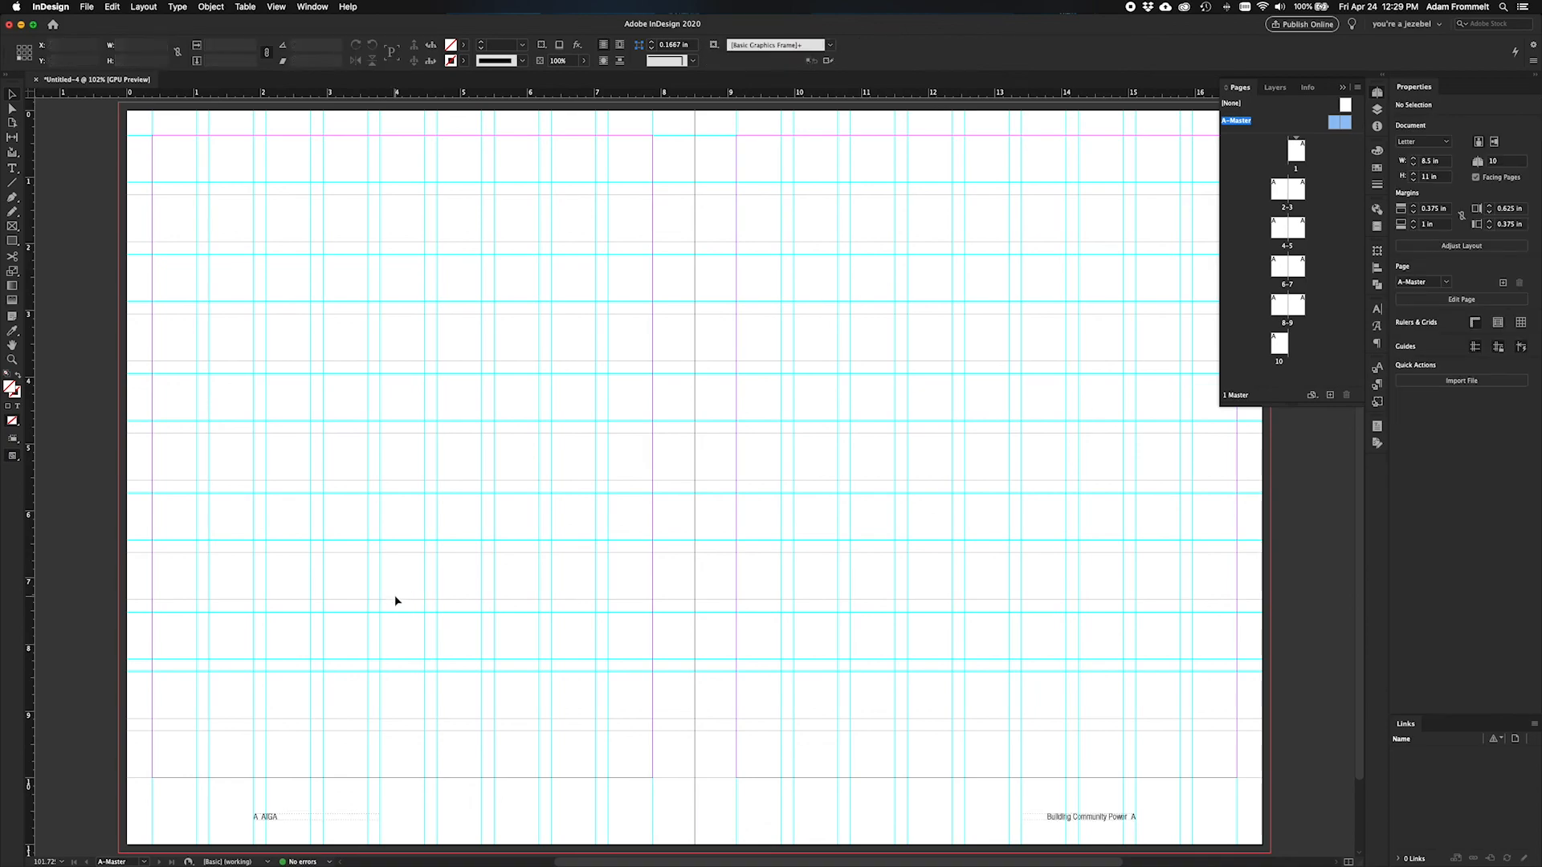
key(w)
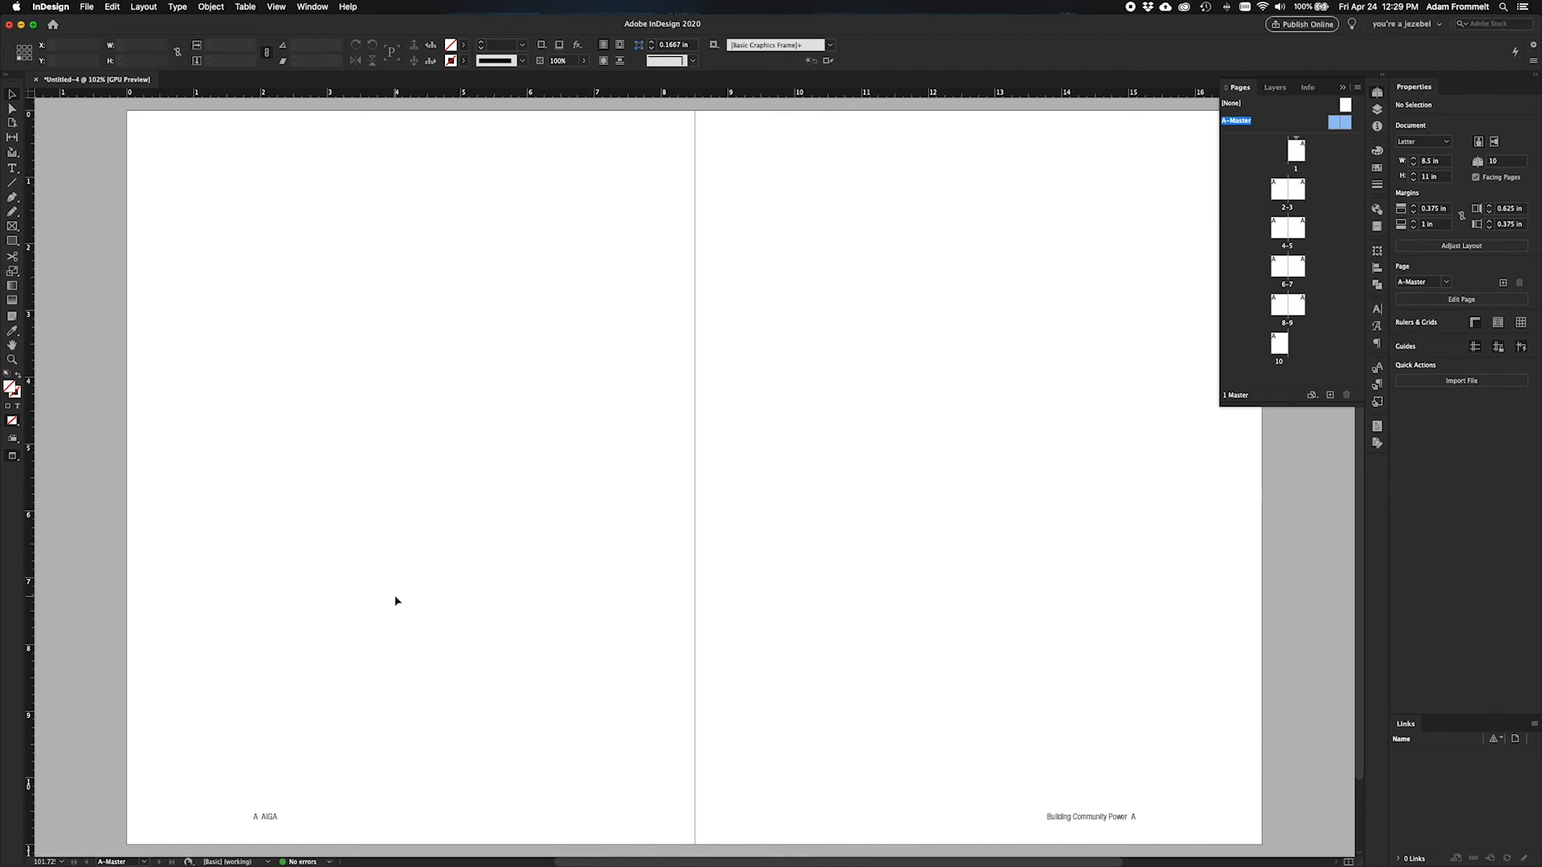
key(w)
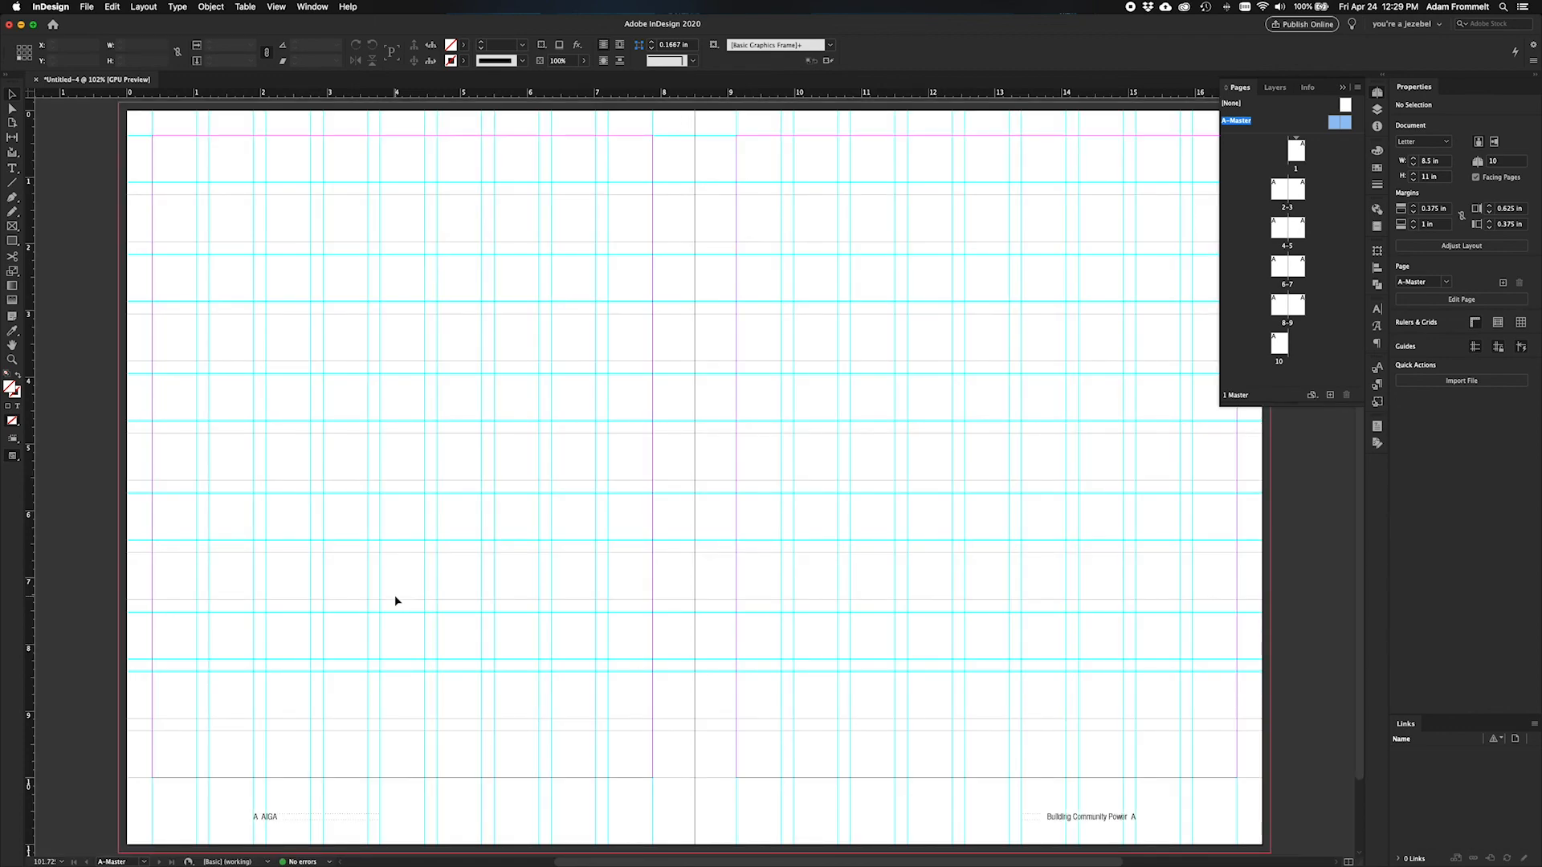